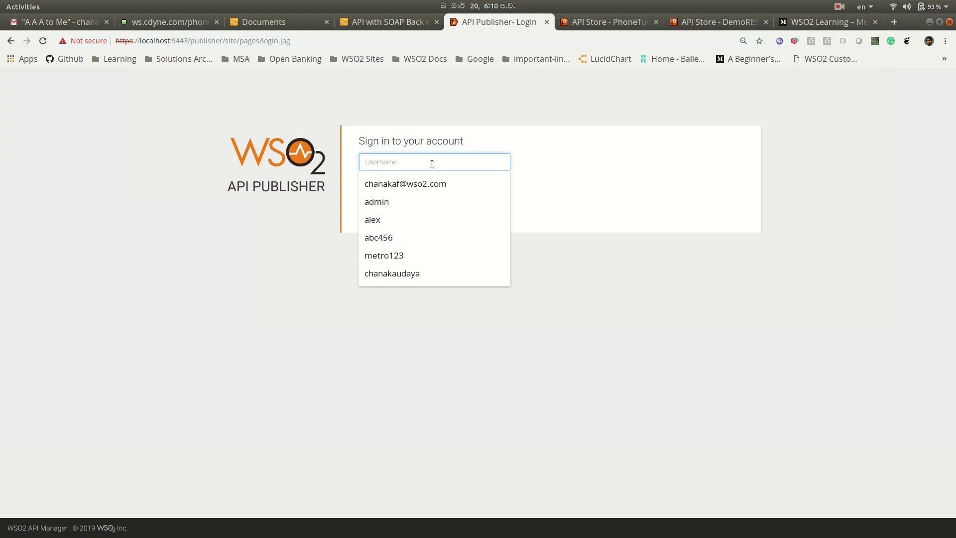
- Sign in to the Publisher with the administrator credentials and open the Add New API page
key(Tab)
text(admin)
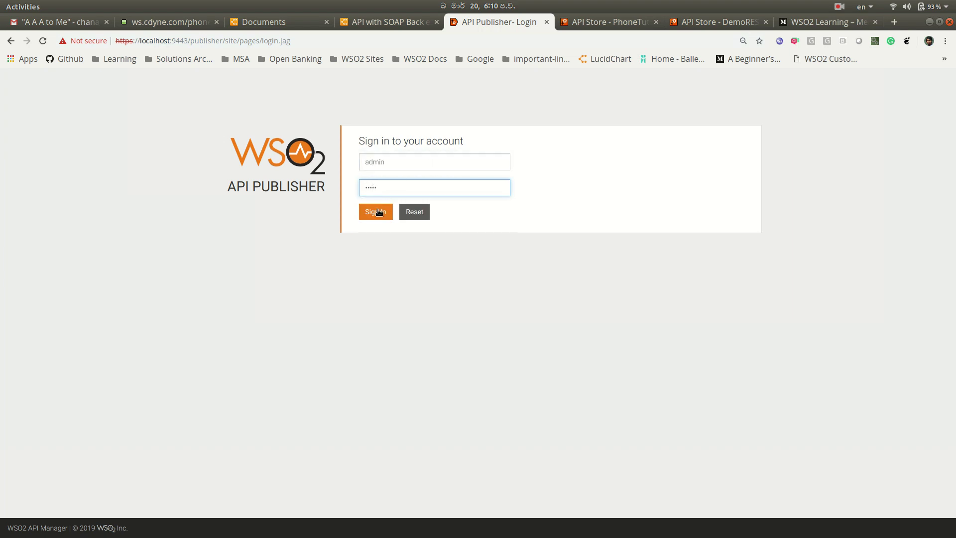
click(377, 212)
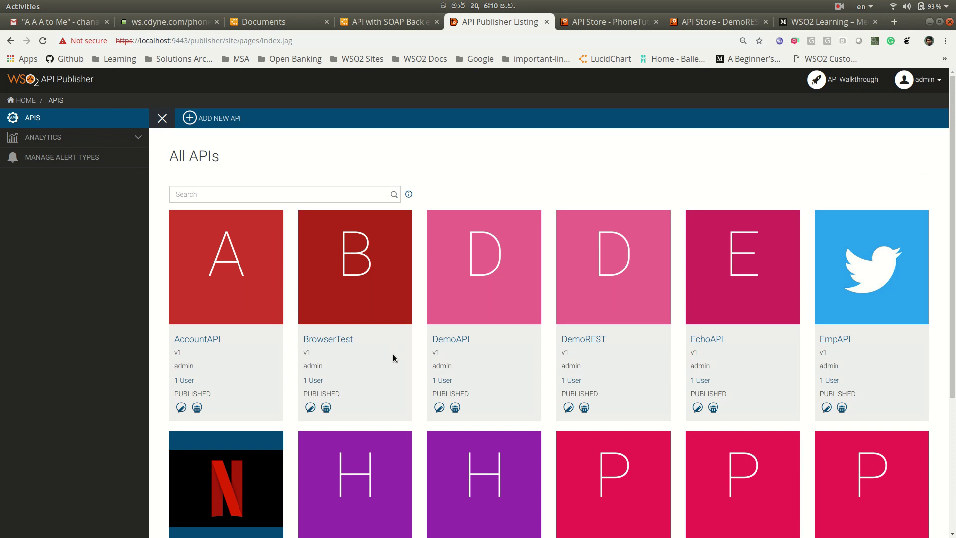
click(223, 123)
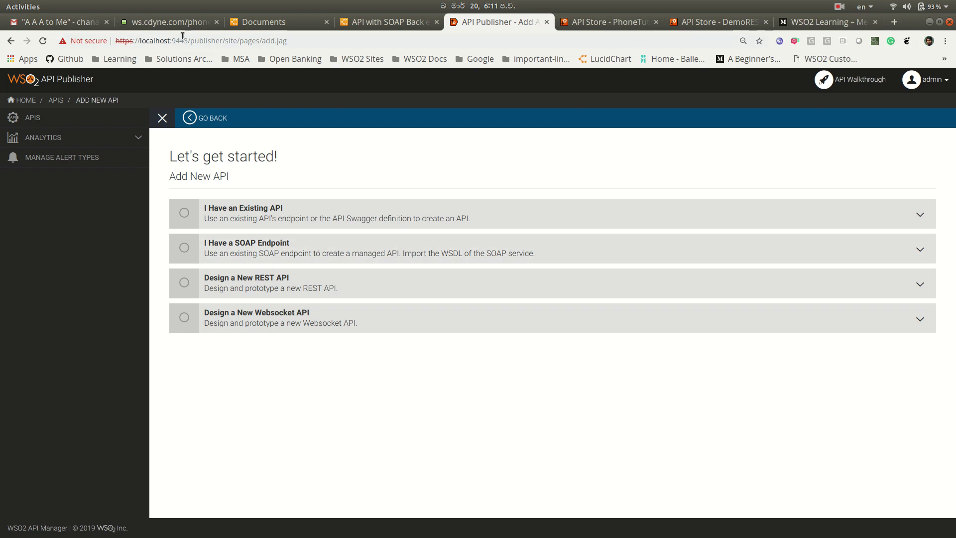
- Invoke the PhoneVerify CheckPhoneNumber test with the sample number and view the XML carrier response
click(167, 20)
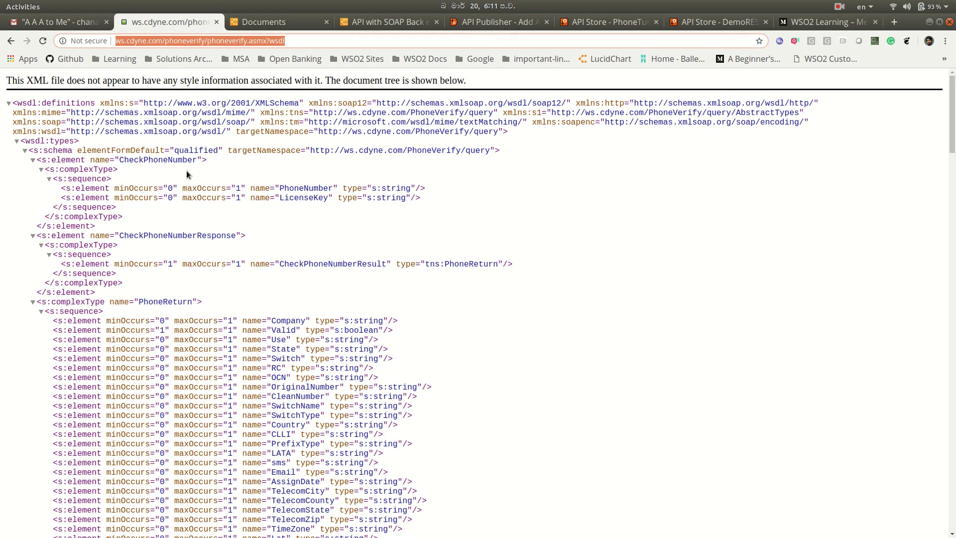
click(11, 40)
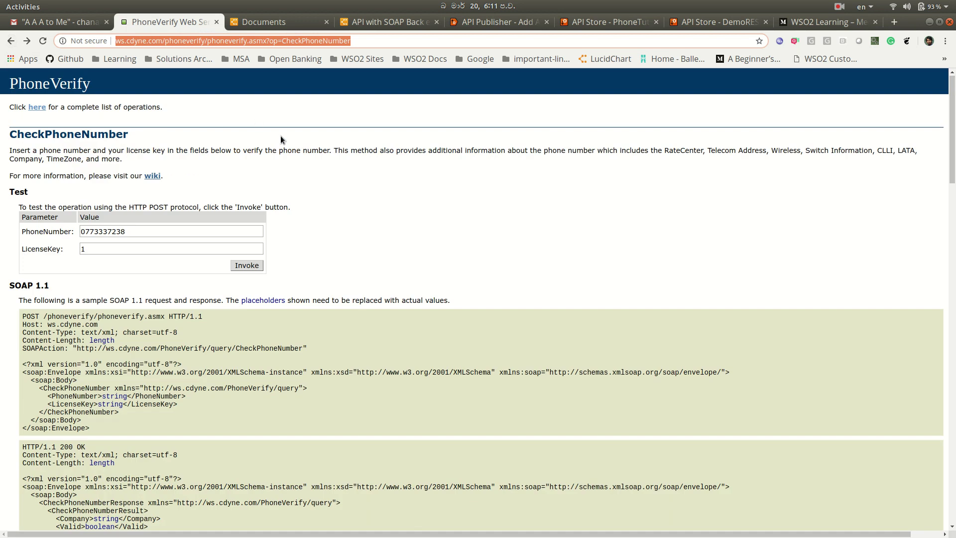
click(313, 168)
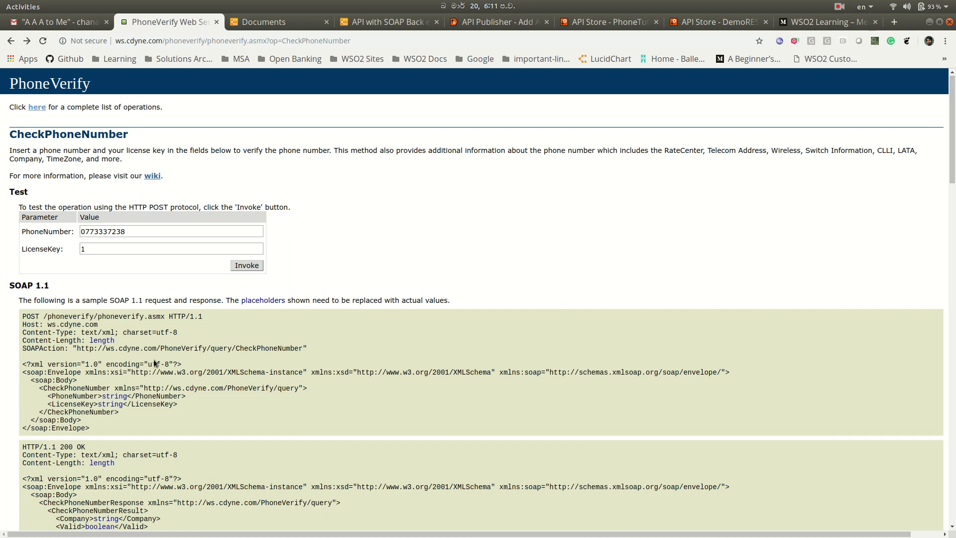
scroll(198, 372, down, 5)
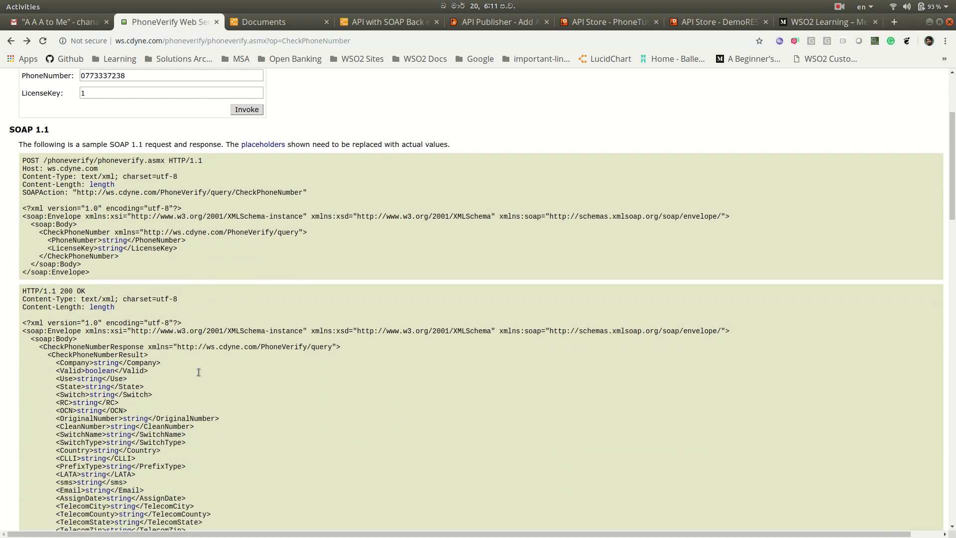
scroll(198, 374, up, 1)
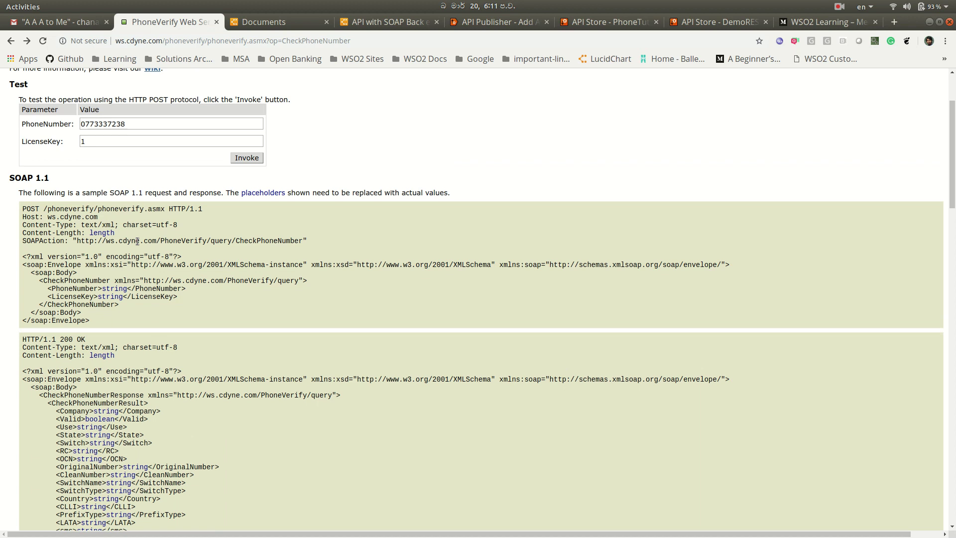
scroll(136, 309, down, 1)
scroll(133, 379, up, 4)
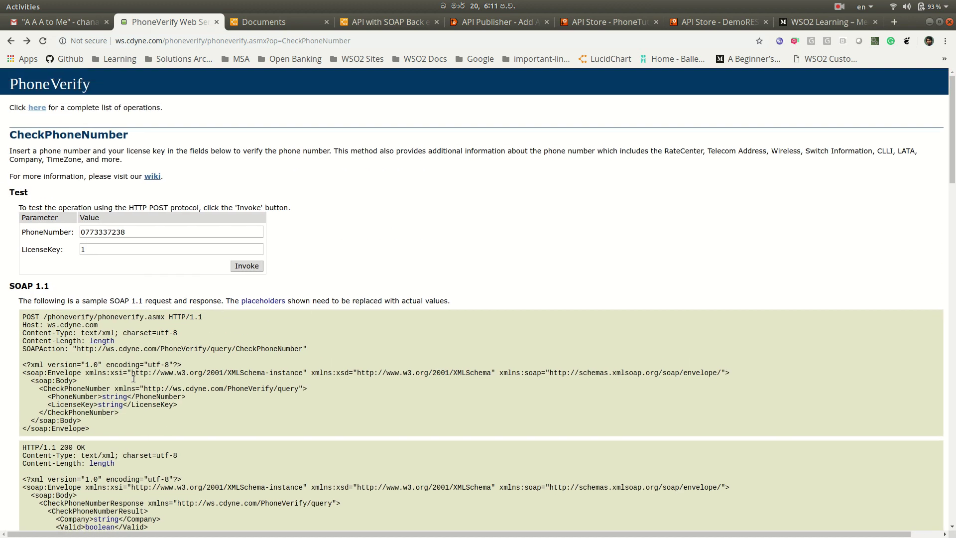
click(148, 233)
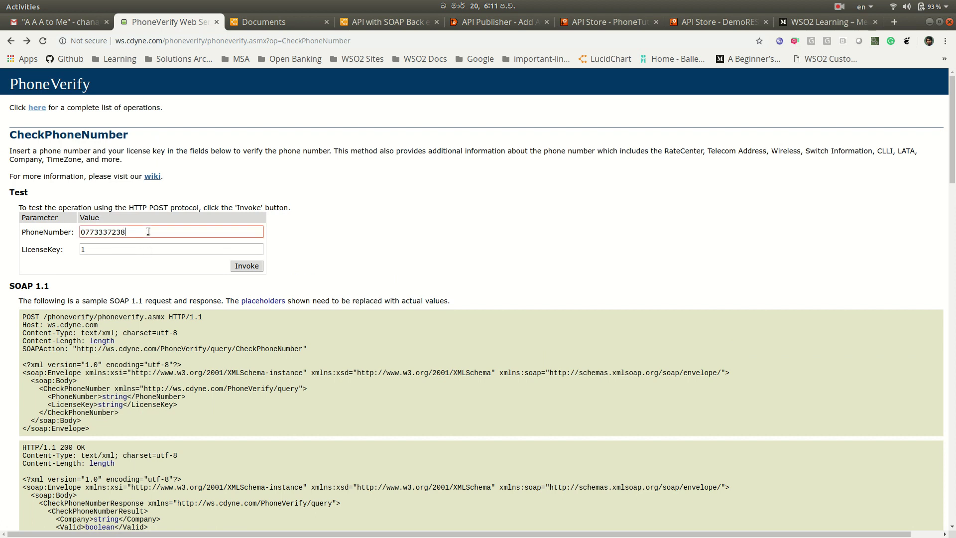
click(244, 267)
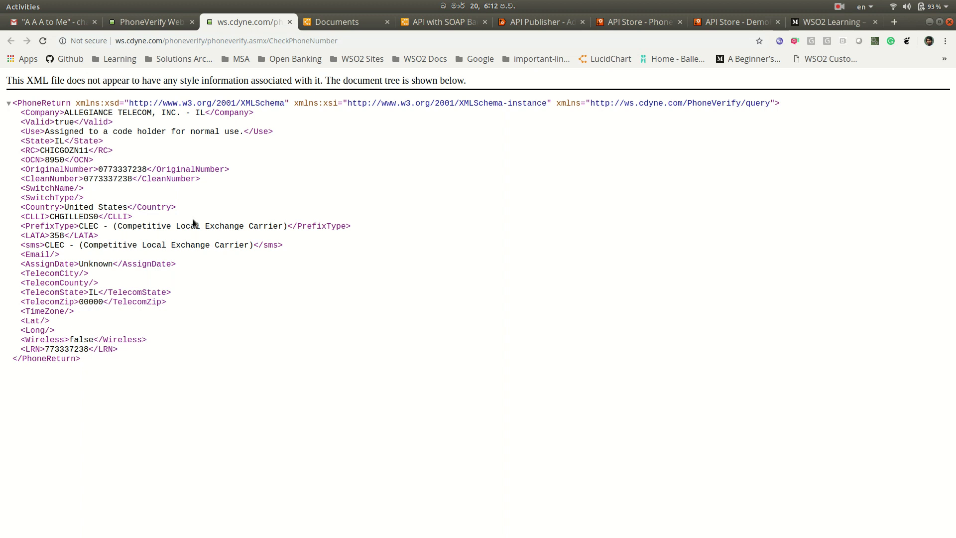
click(149, 23)
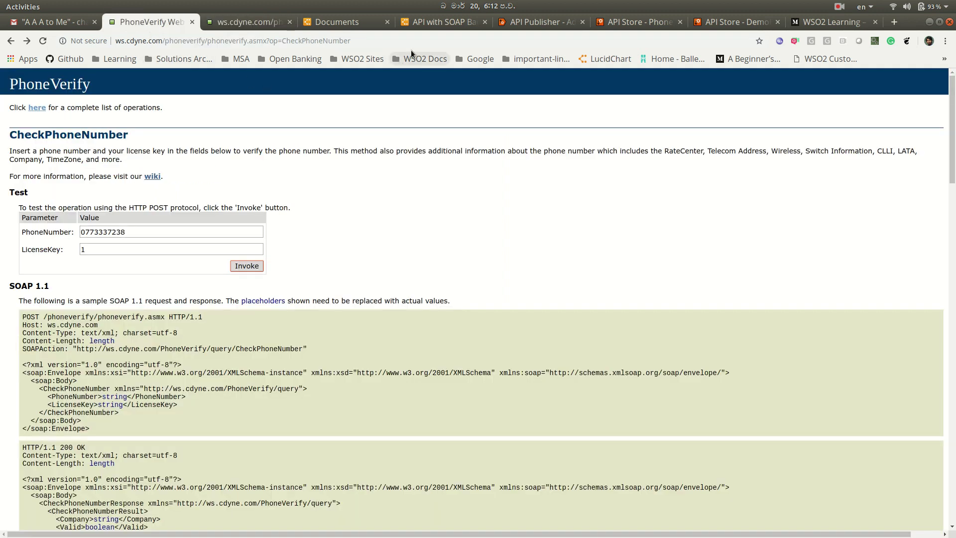
click(515, 23)
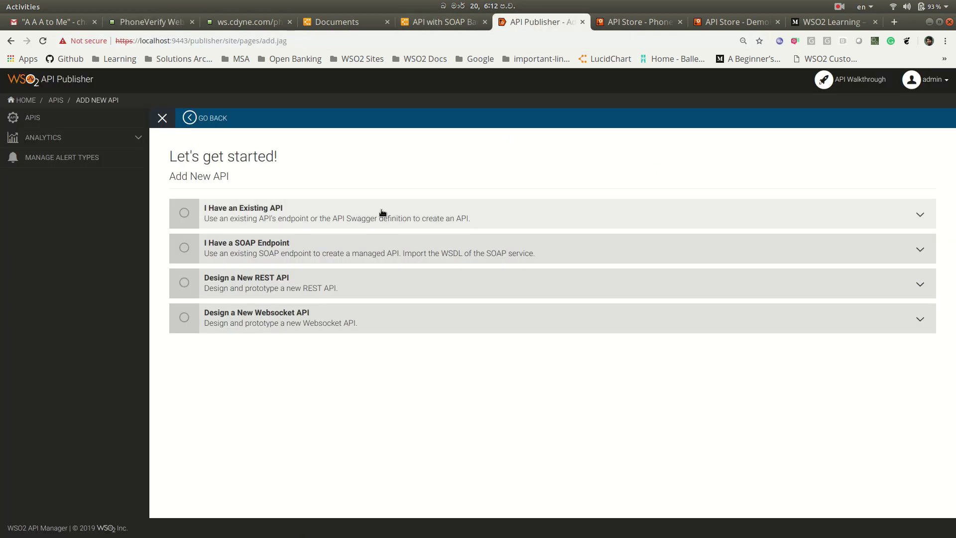
click(317, 256)
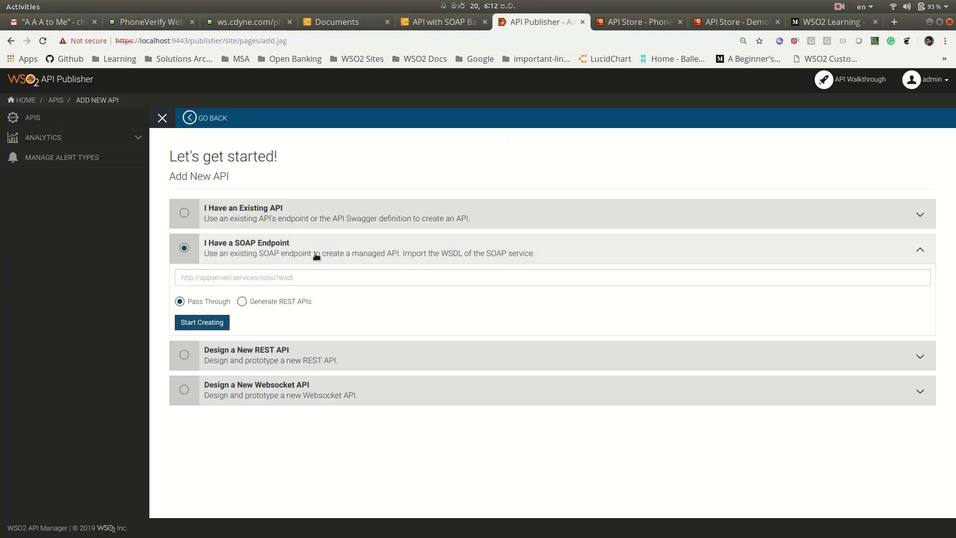
click(315, 278)
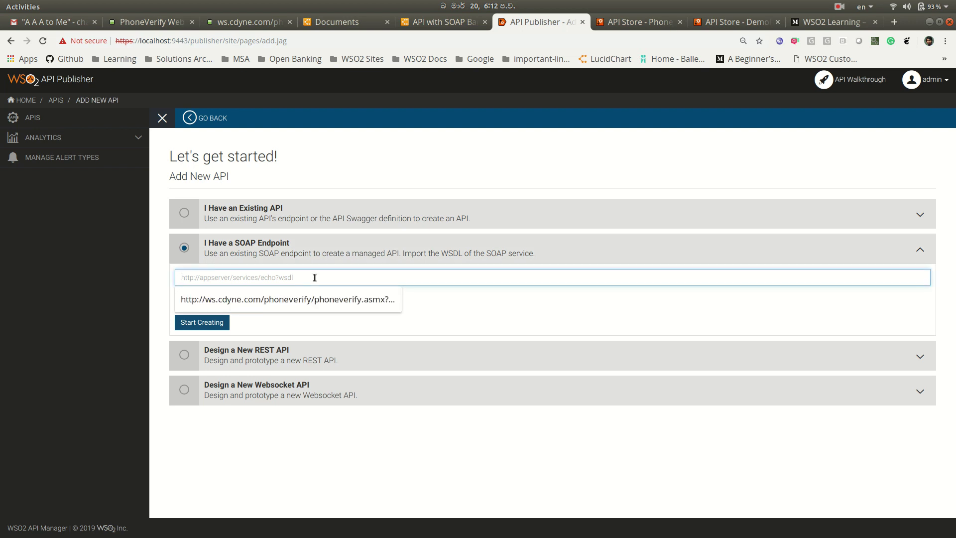
click(314, 299)
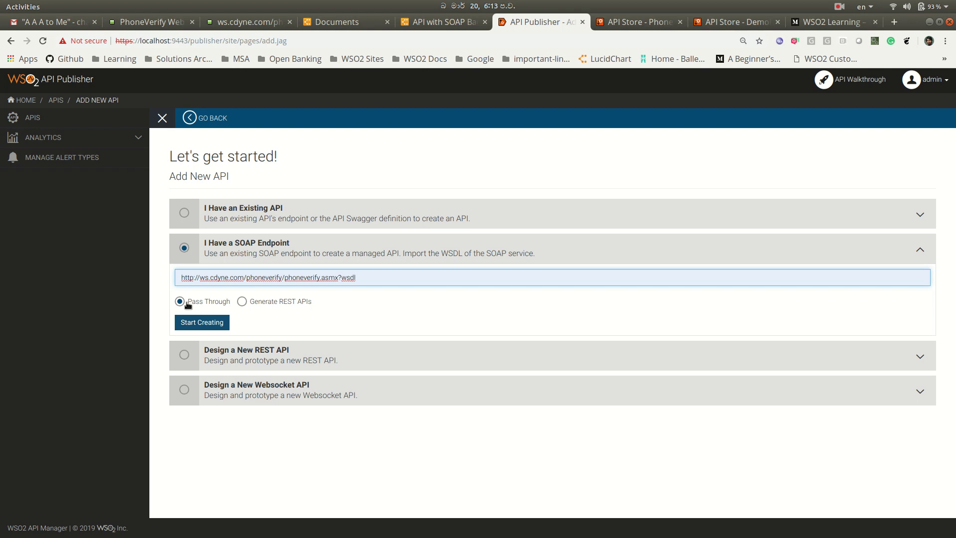
click(244, 301)
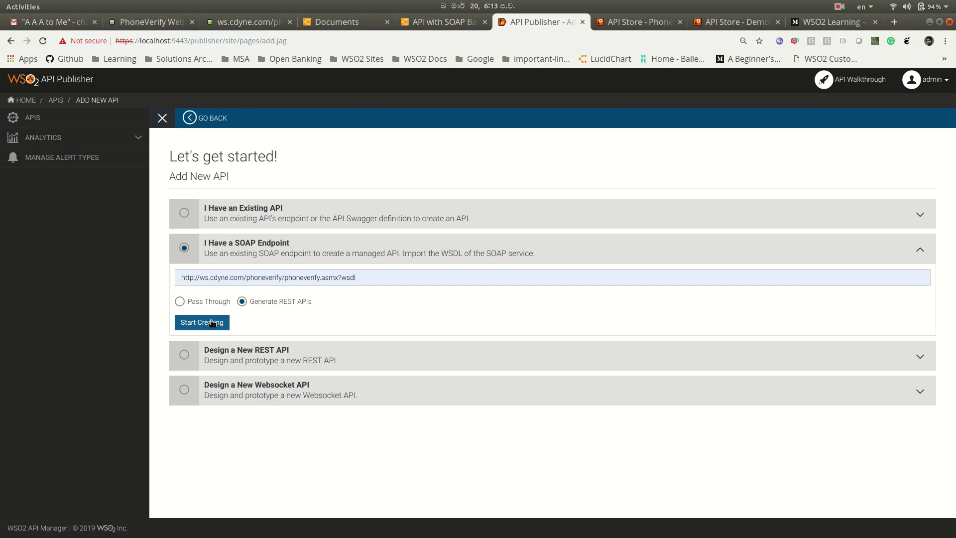
click(213, 322)
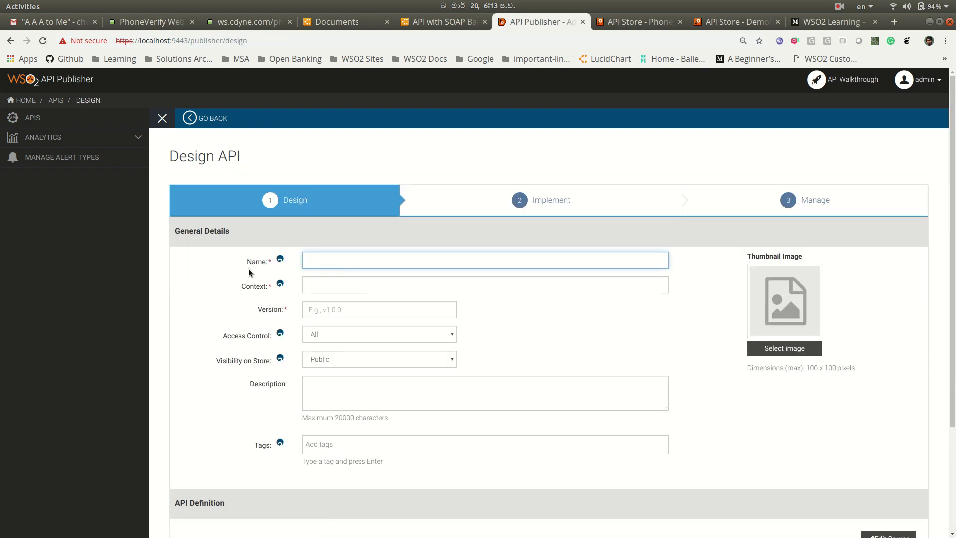
- Name the API PhoneDemo with context /phonedemo and version v1
scroll(249, 268, down, 2)
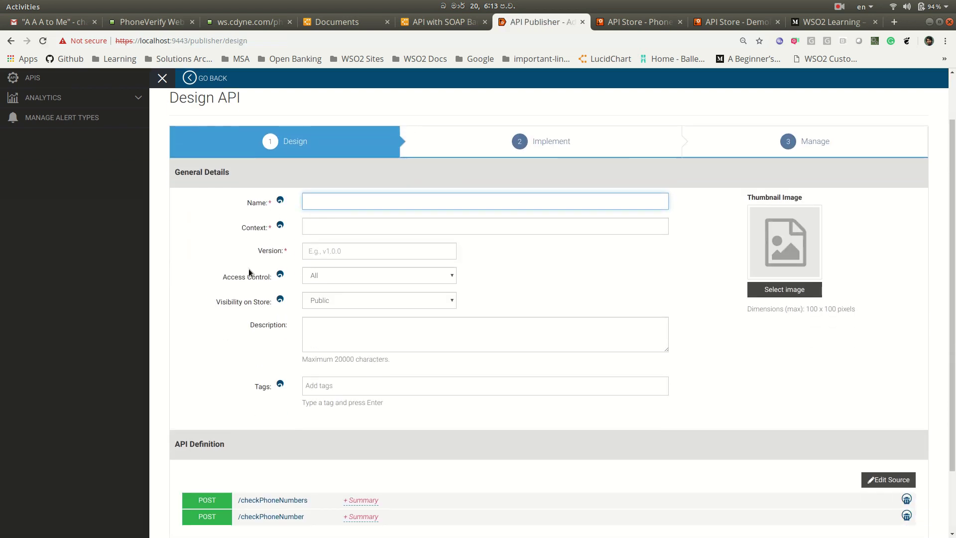
click(337, 202)
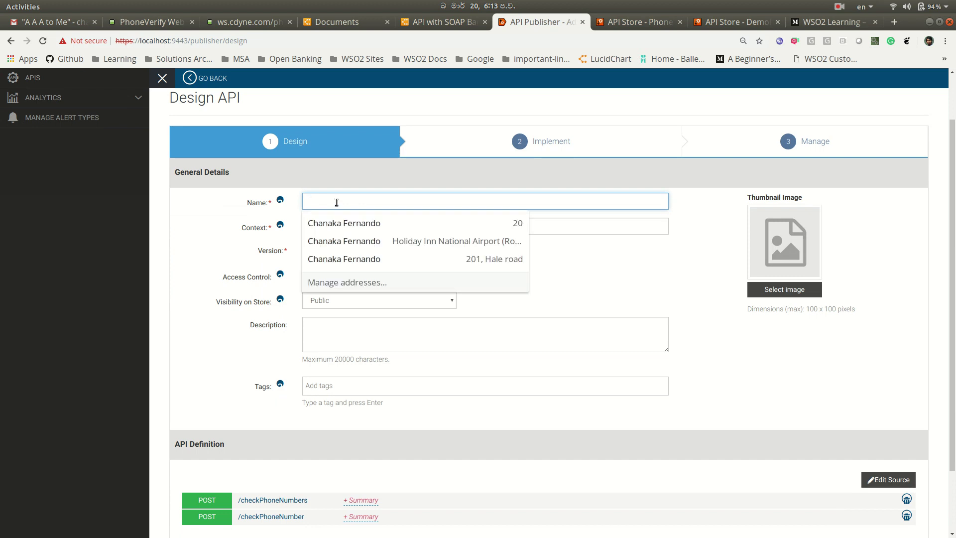
text(Phone)
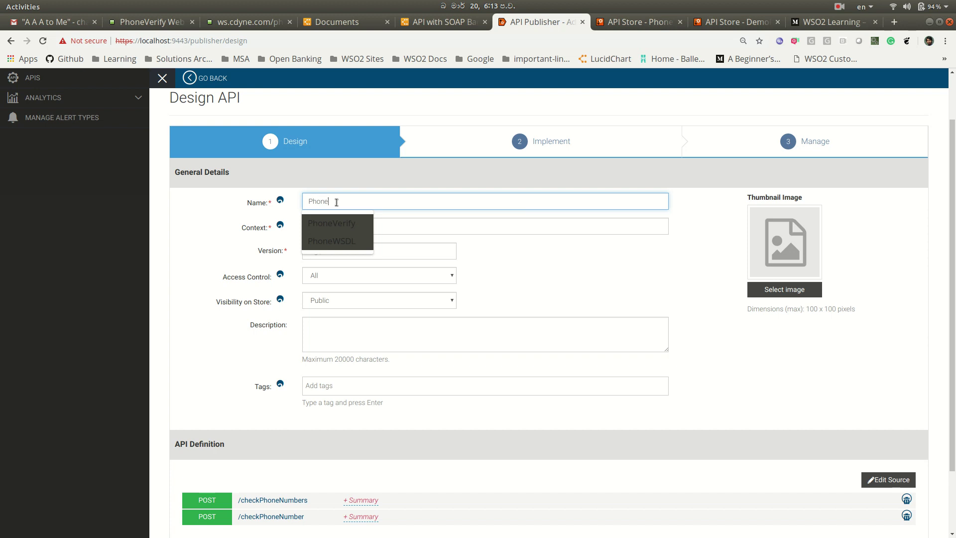
text(Tutorial)
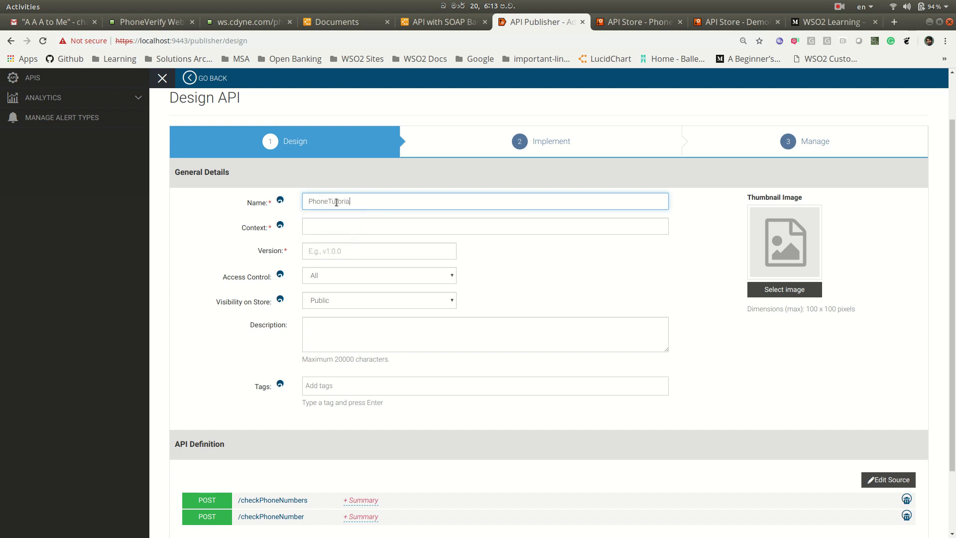
click(343, 222)
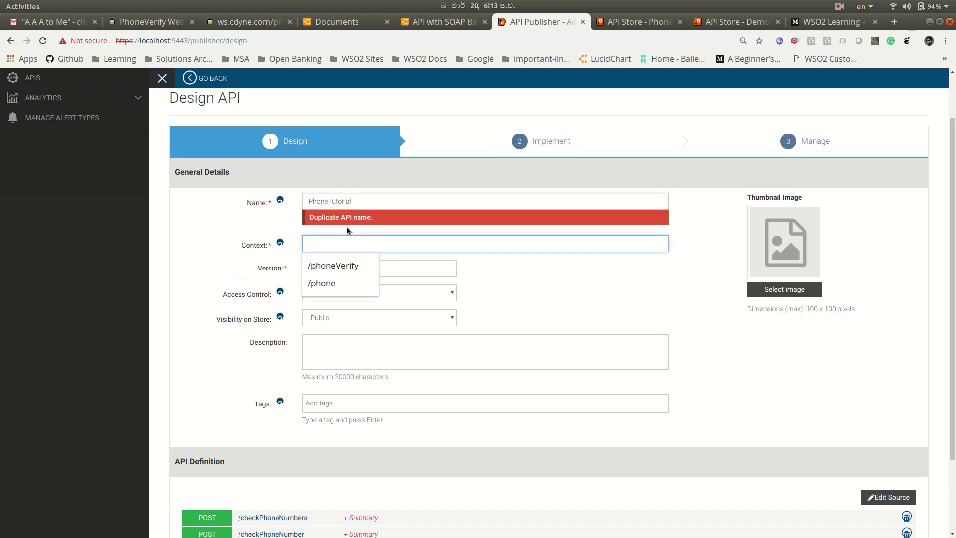
click(370, 202)
key(BackSpace)
key(BackSpace)
key(BackSpace)
key(BackSpace)
key(BackSpace)
key(BackSpace)
key(BackSpace)
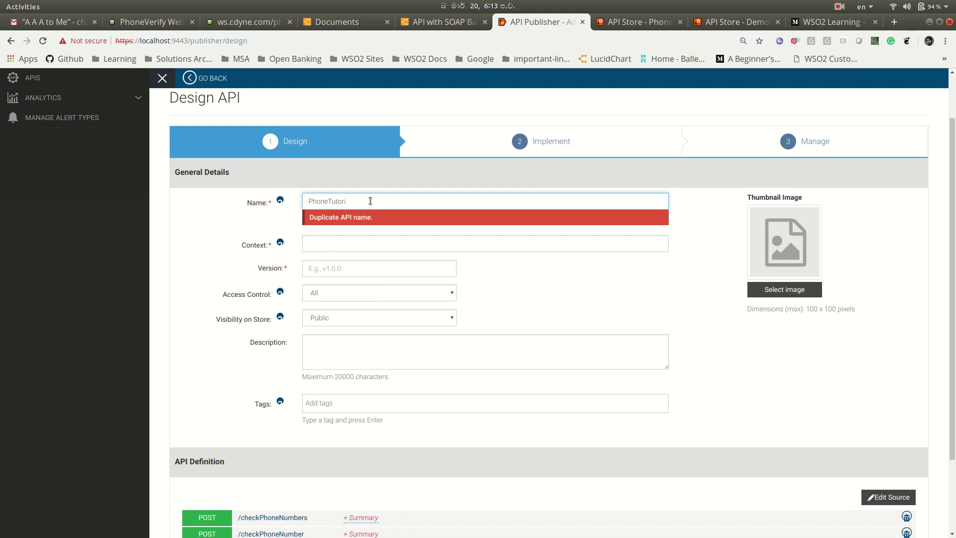
key(BackSpace)
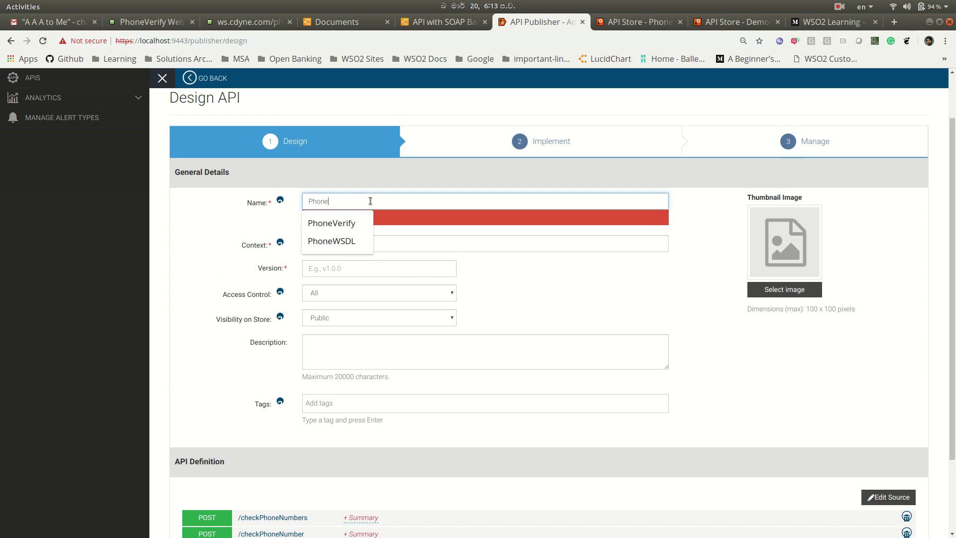
text(Demo)
click(370, 250)
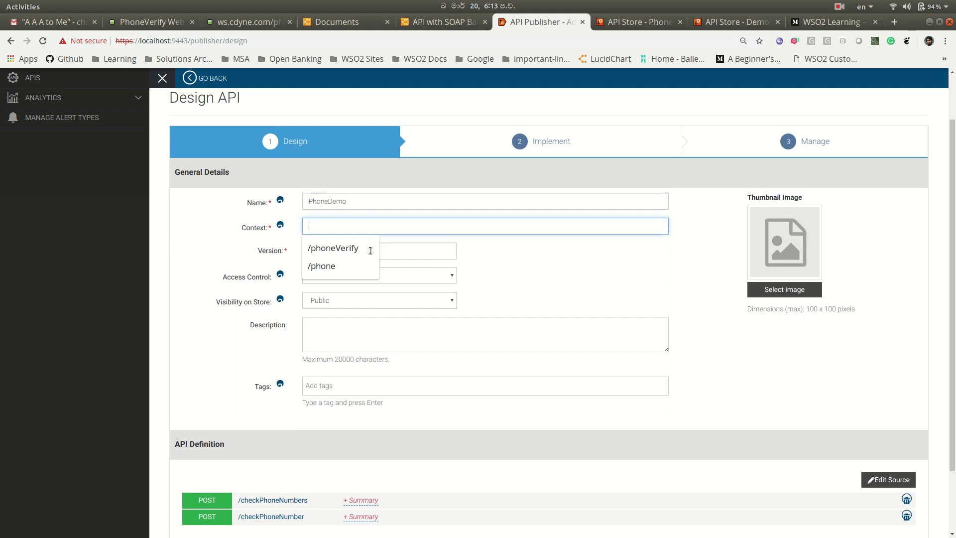
text(/phonedemo)
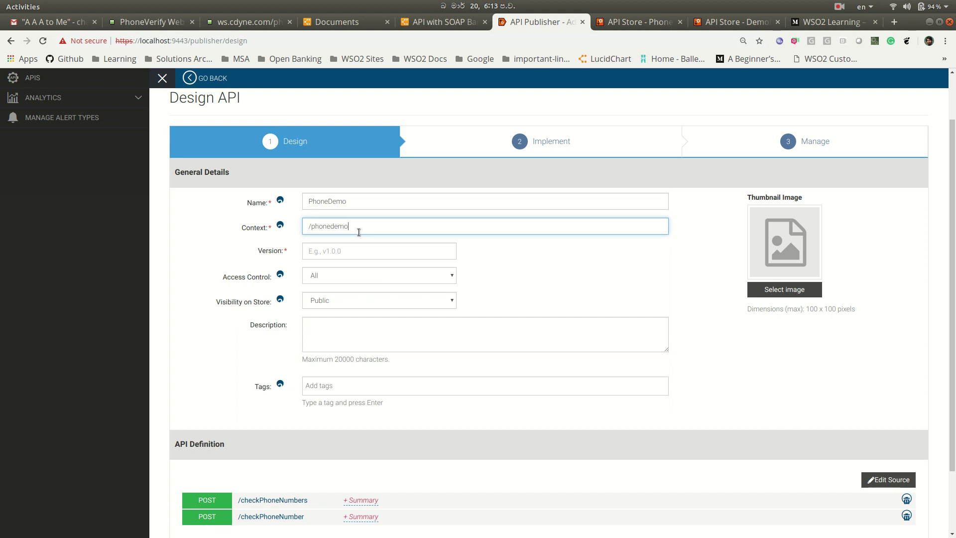
click(368, 249)
text(v1)
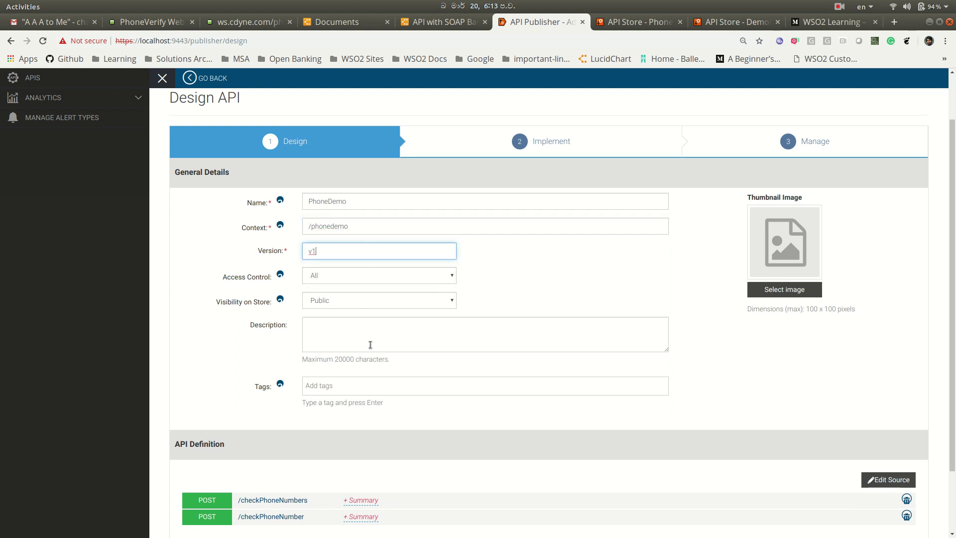
click(401, 387)
- Add the tag Phone and the description 'This is a demo'
scroll(401, 387, down, 1)
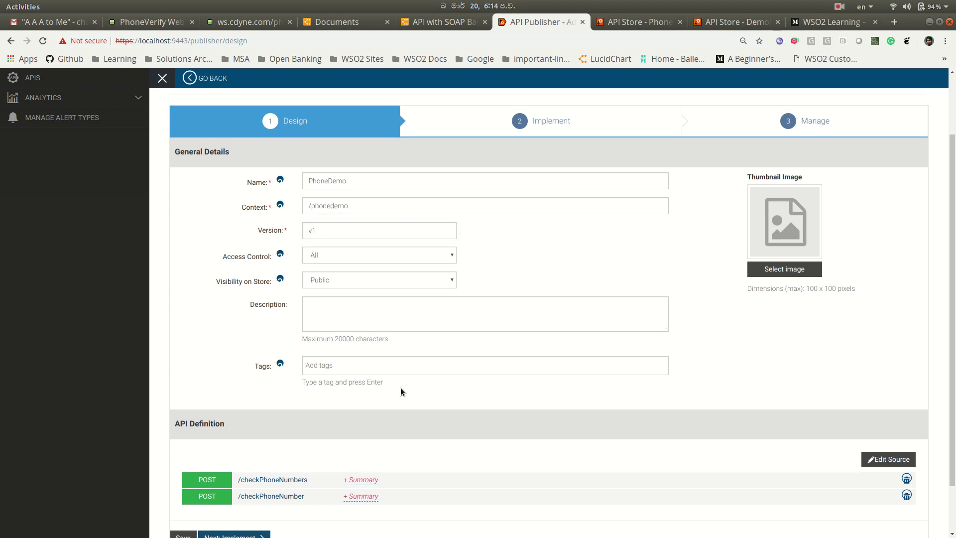
click(367, 366)
text(Phone)
key(Return)
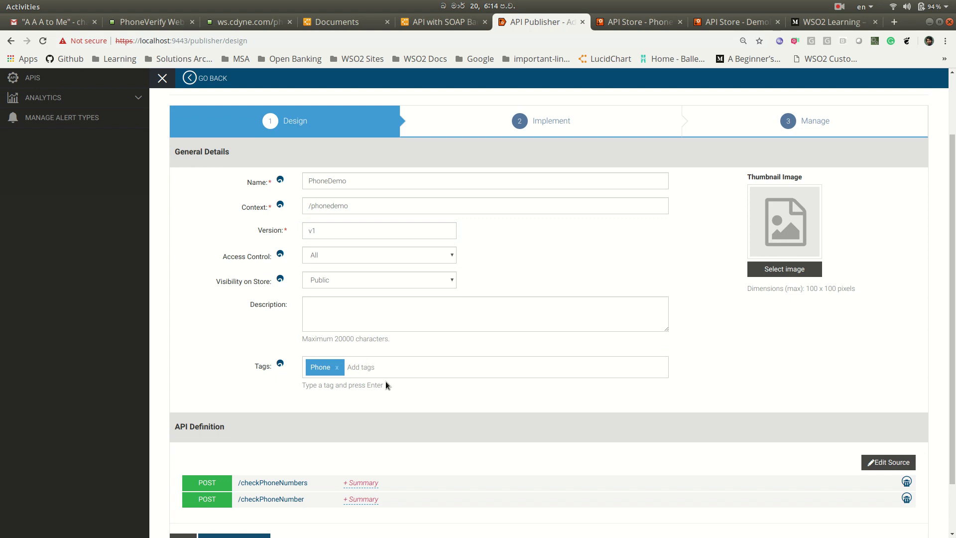
click(383, 310)
text(This is s)
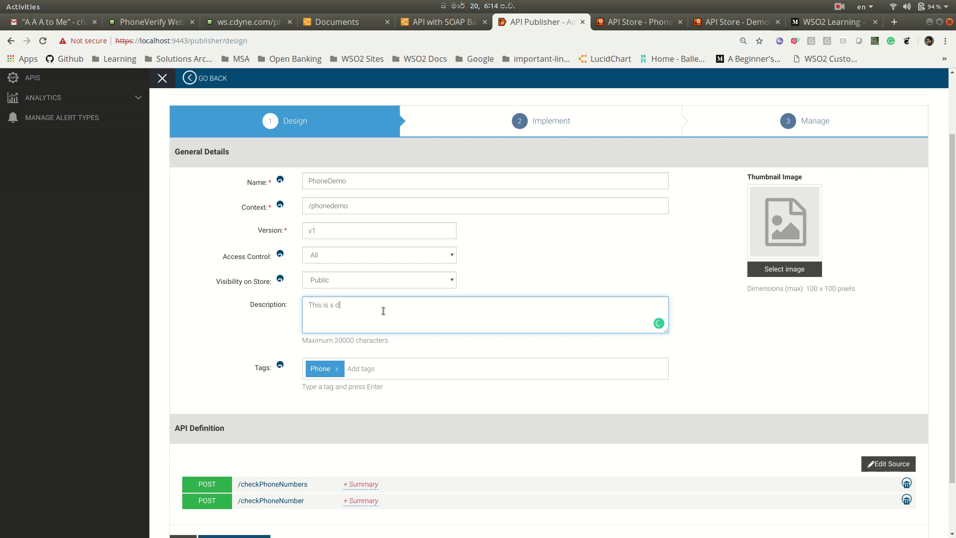
text(  demo)
scroll(488, 363, down, 2)
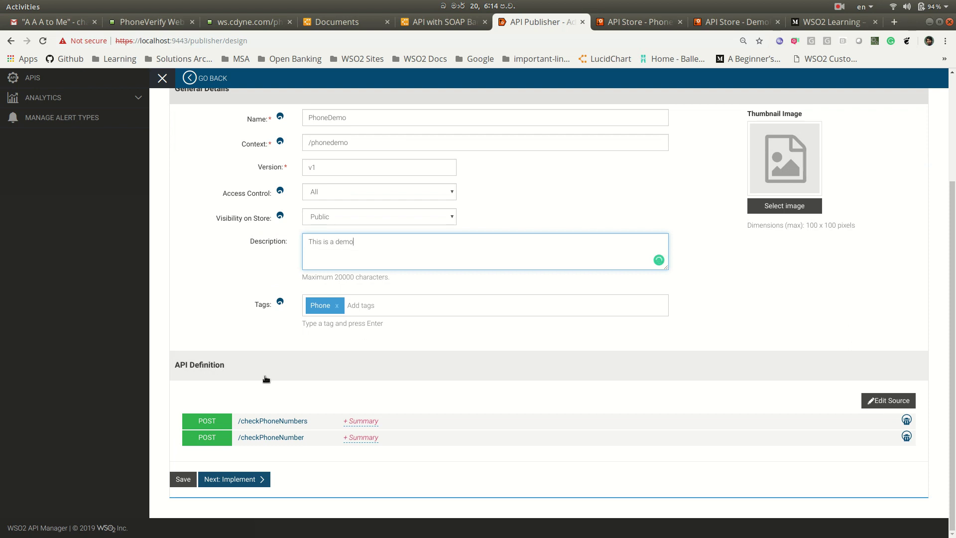
- Inspect the checkPhoneNumbers and checkPhoneNumber parameters, then open PhoneVerify's full operations list
click(212, 425)
scroll(377, 389, down, 3)
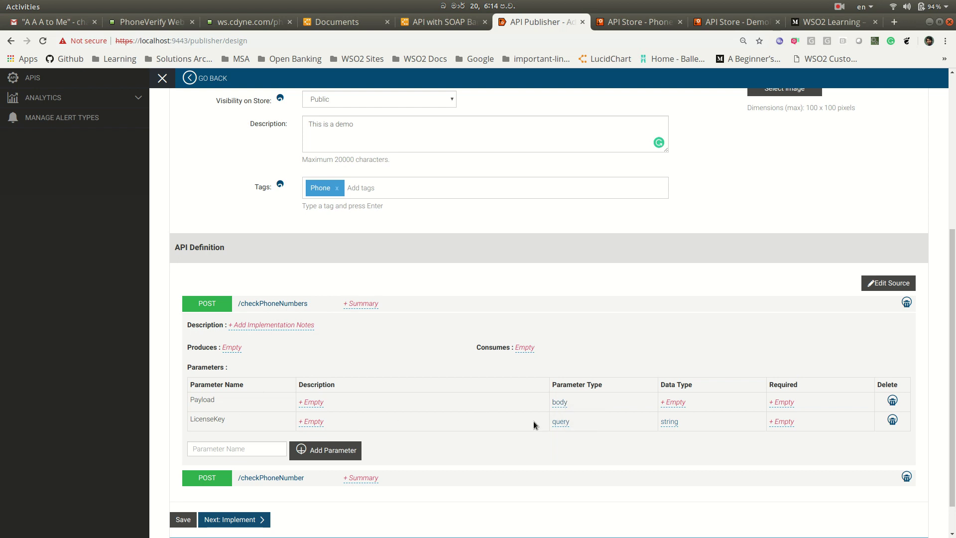
click(563, 402)
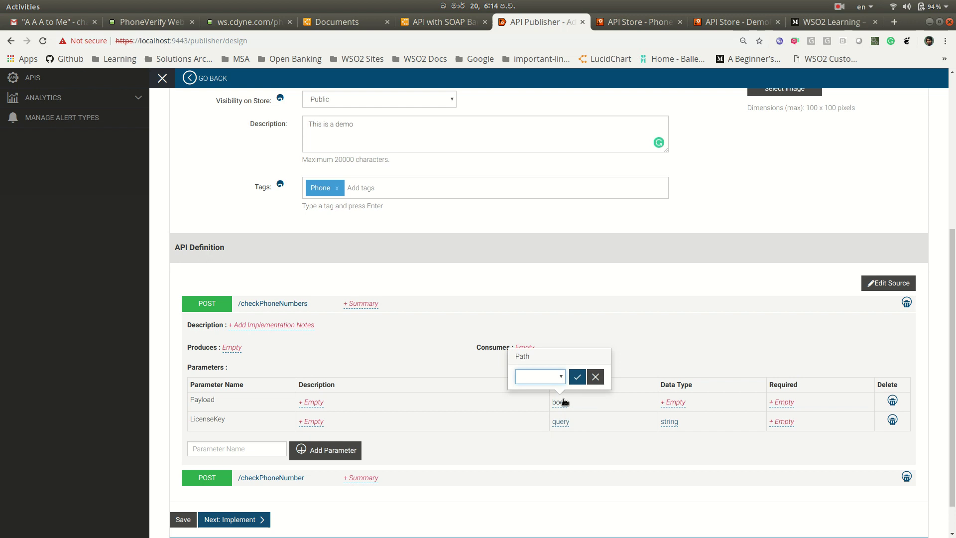
click(650, 325)
scroll(428, 409, down, 2)
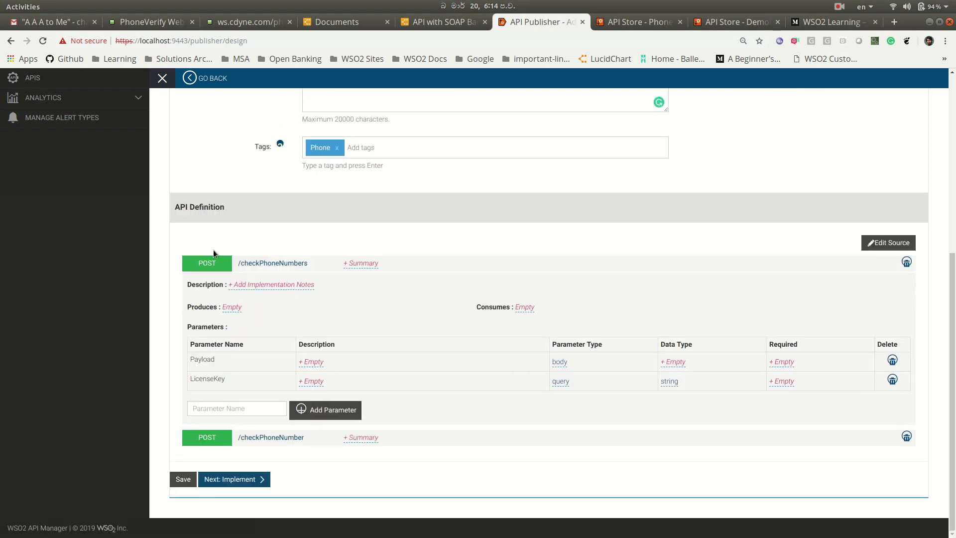
click(216, 262)
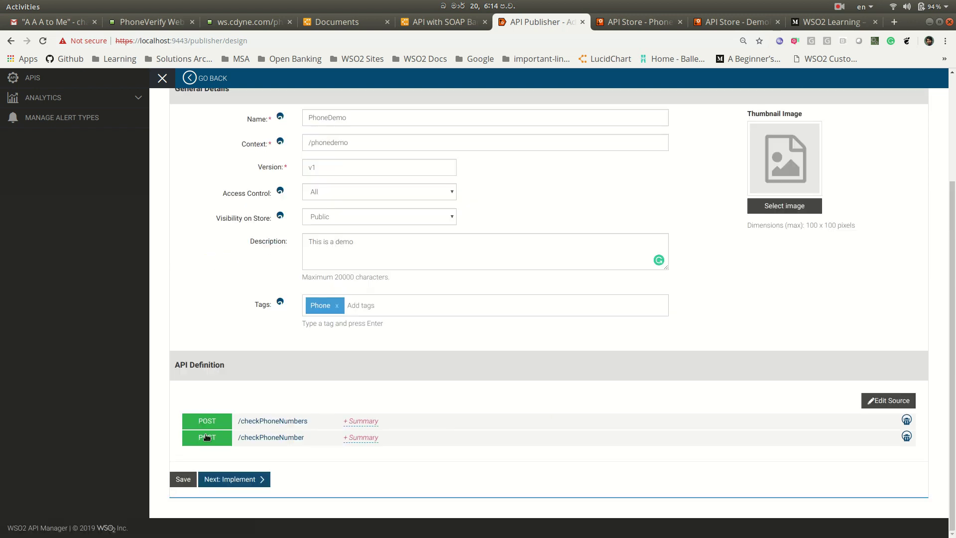
click(207, 438)
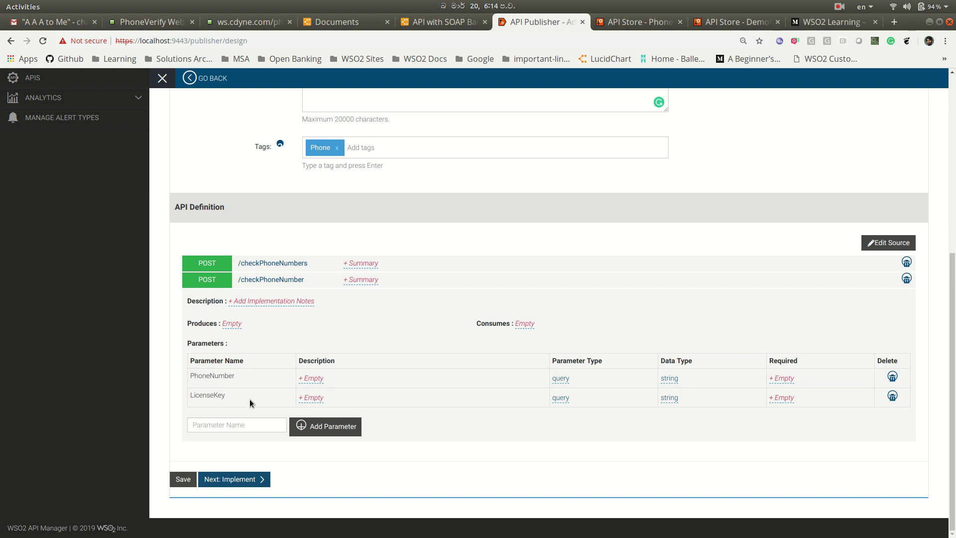
click(136, 22)
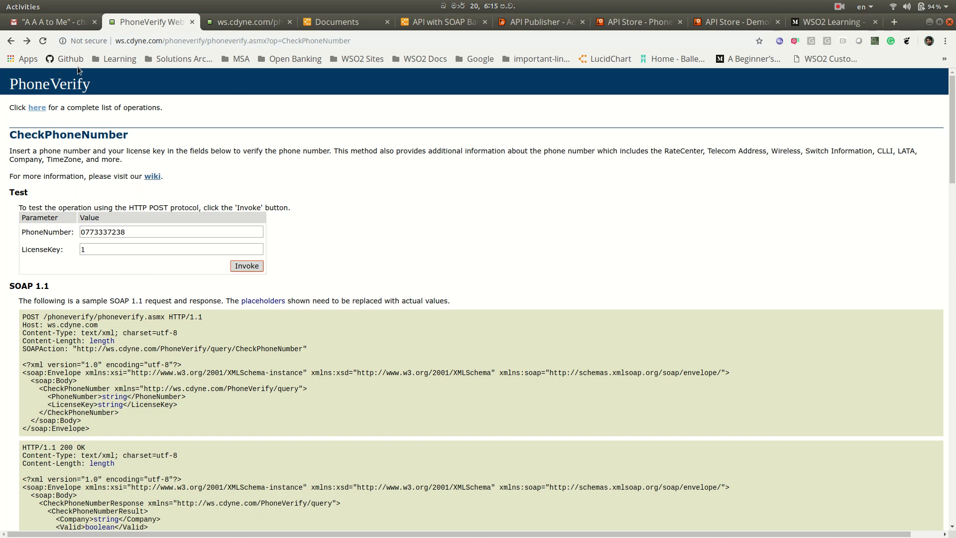
click(34, 108)
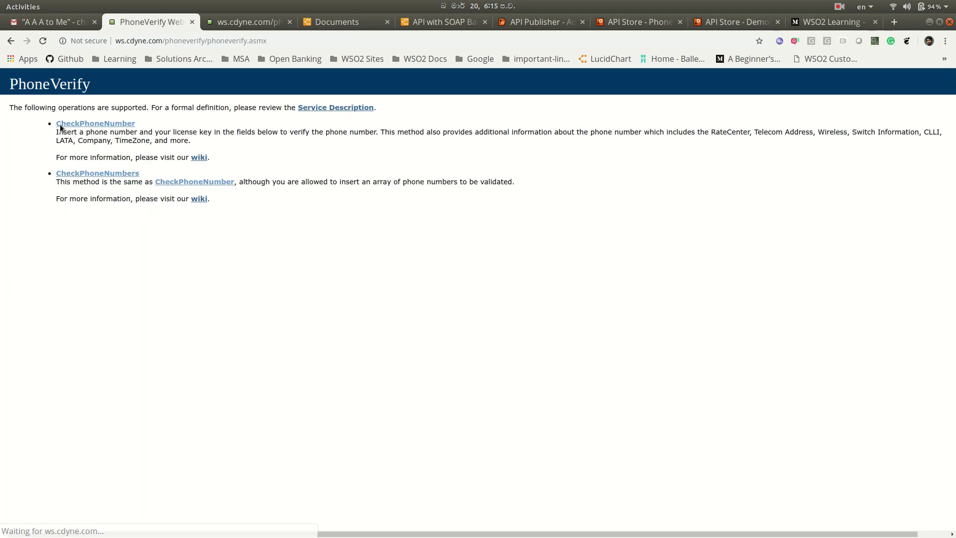
- Open the CheckPhoneNumber operation page, then go back to the Publisher design page
click(96, 124)
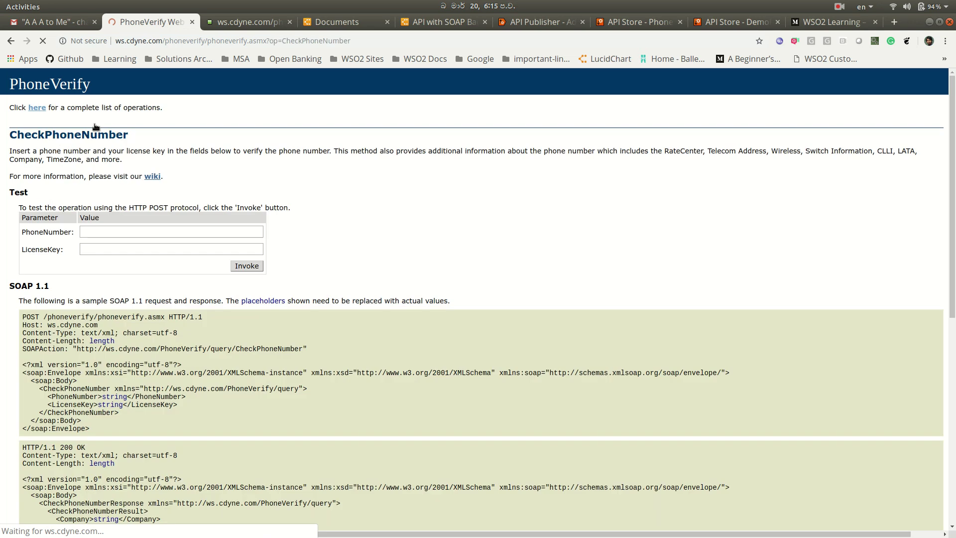
click(528, 22)
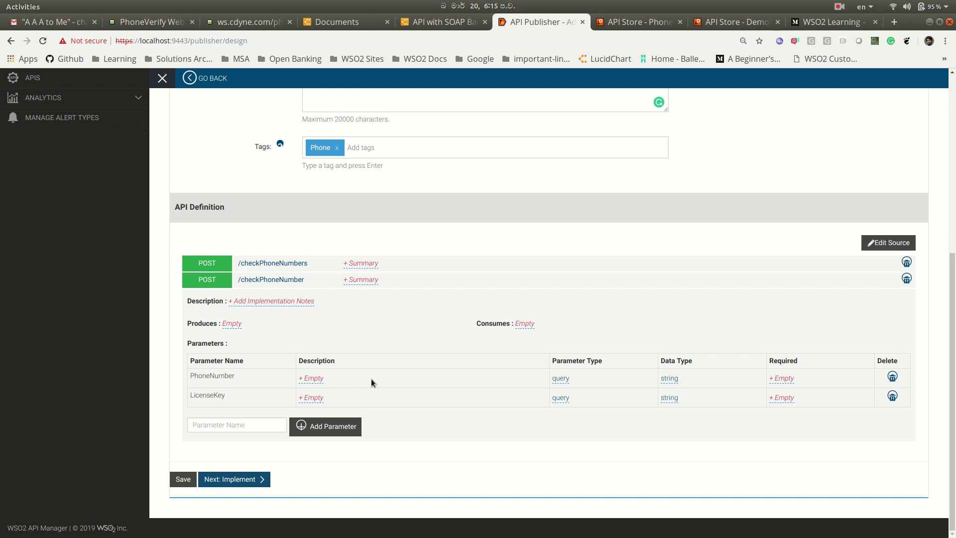
click(238, 480)
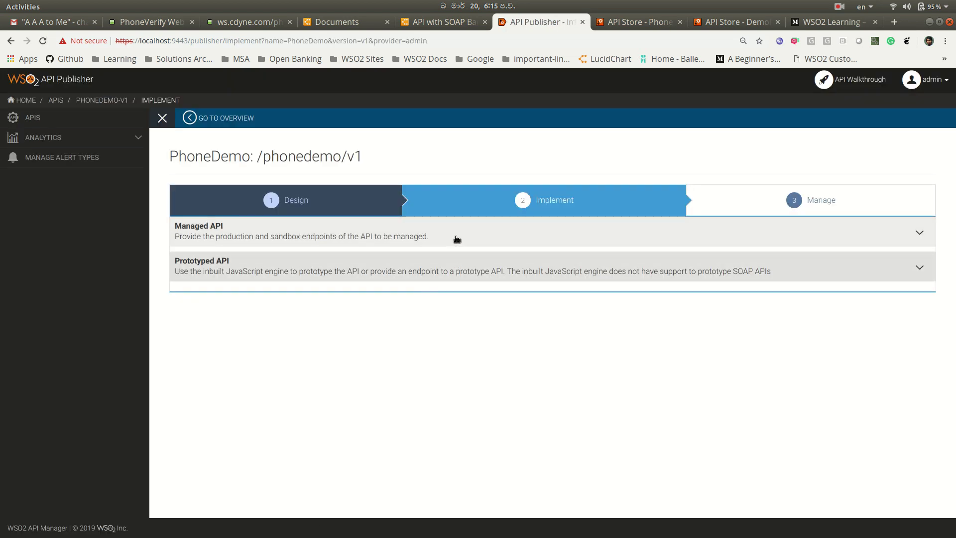
click(457, 239)
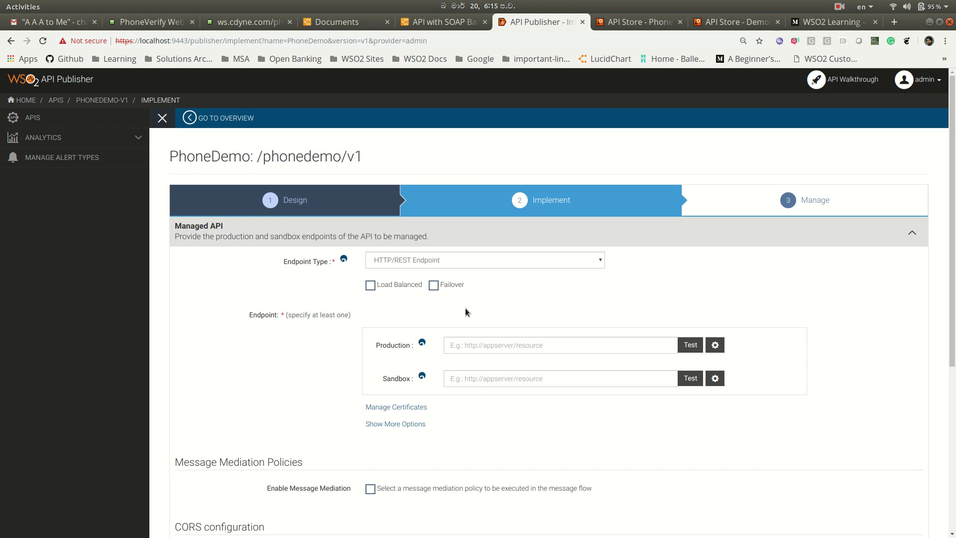
click(485, 261)
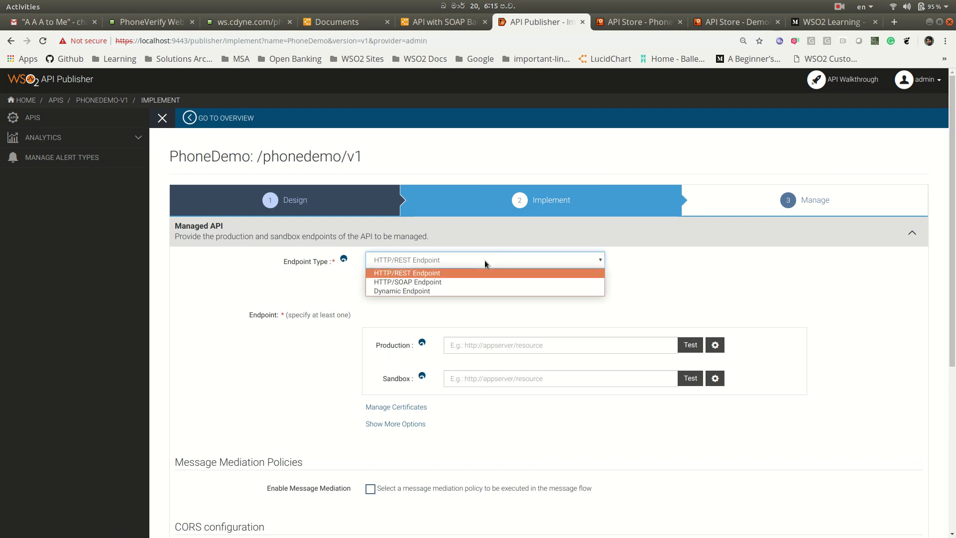
click(480, 283)
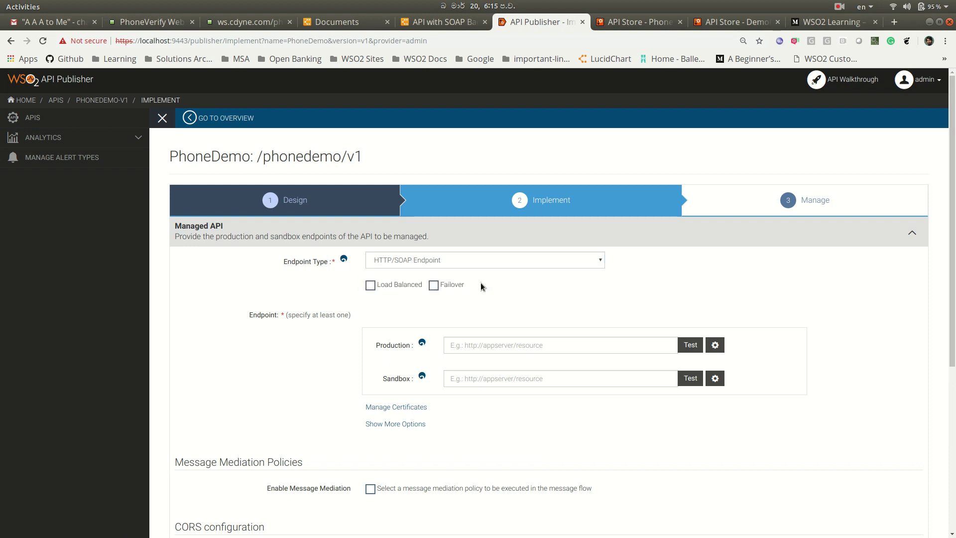
click(492, 345)
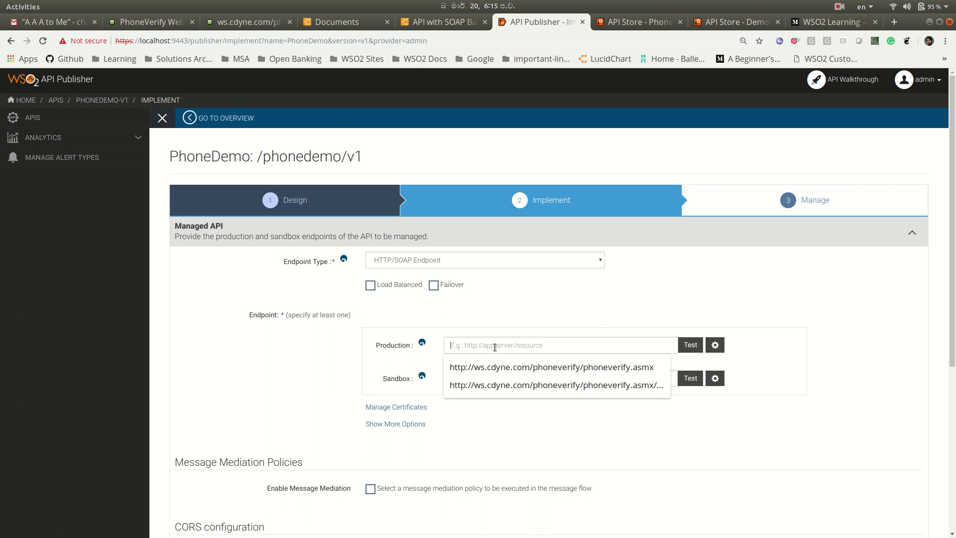
click(498, 366)
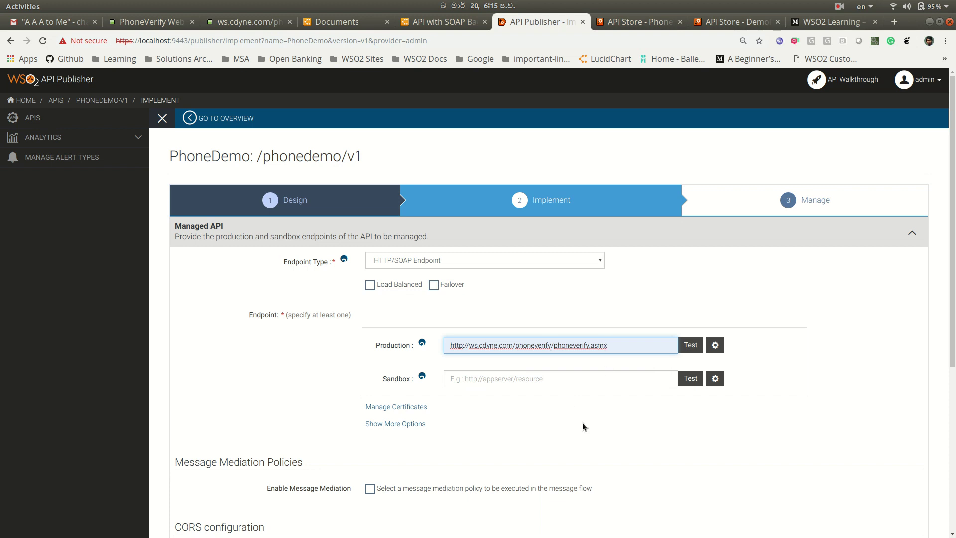
scroll(580, 423, down, 3)
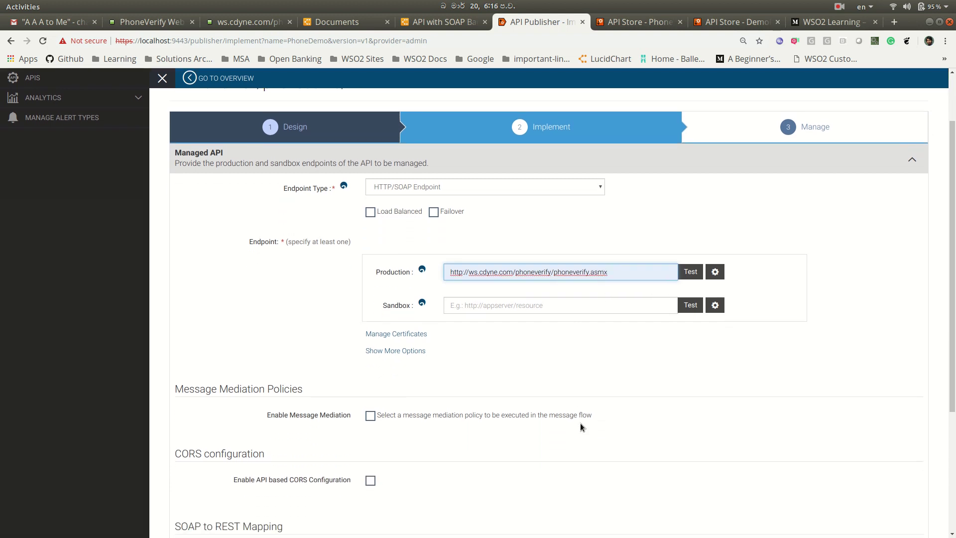
scroll(581, 422, down, 3)
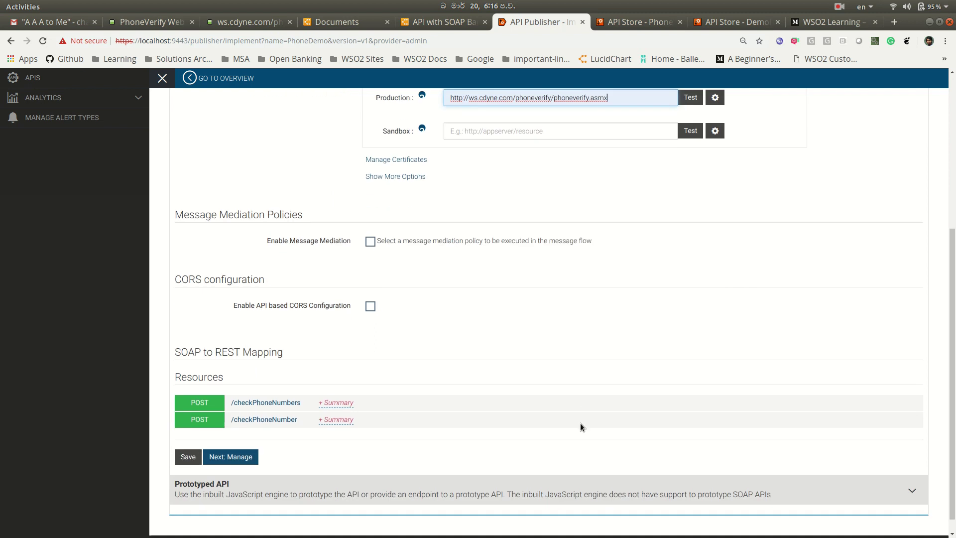
scroll(581, 423, up, 3)
scroll(581, 423, up, 1)
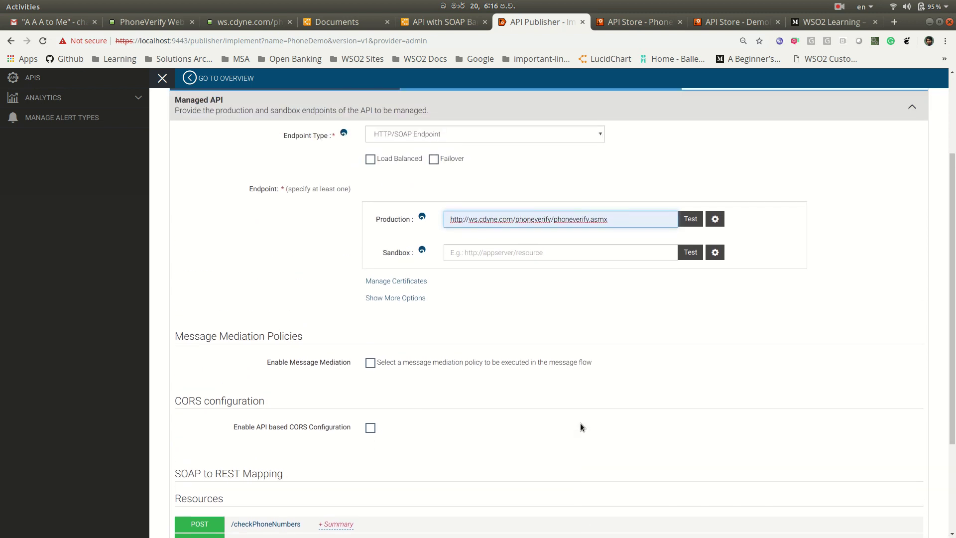
scroll(581, 423, down, 2)
scroll(581, 423, down, 1)
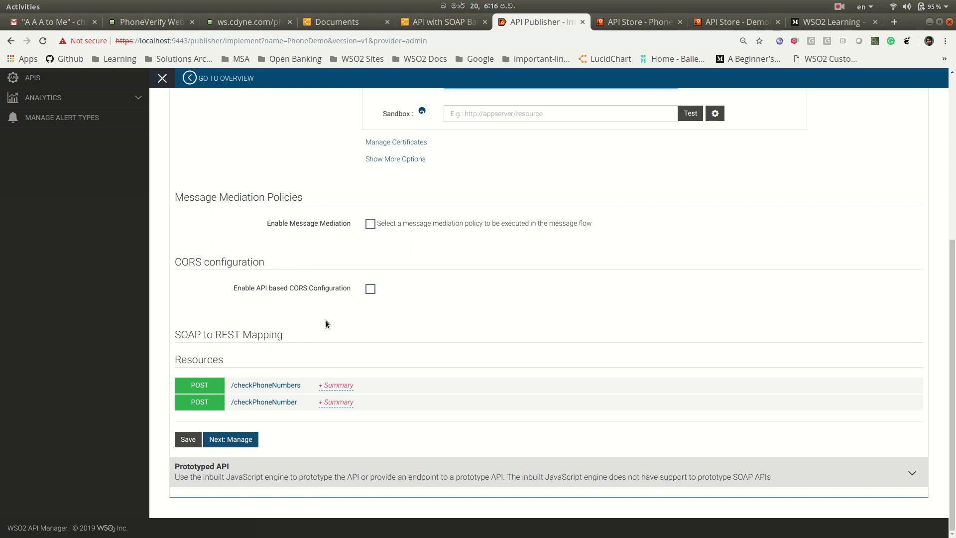
- Review the POST /checkPhoneNumber In Flow mapping policy, then view the PhoneVerify CheckPhoneNumber page
click(200, 405)
scroll(408, 441, down, 3)
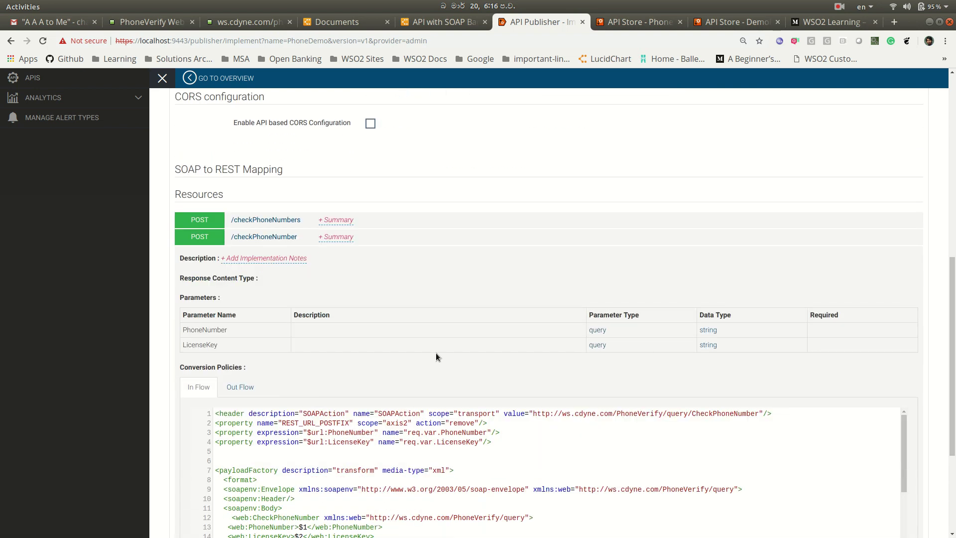
scroll(436, 353, down, 3)
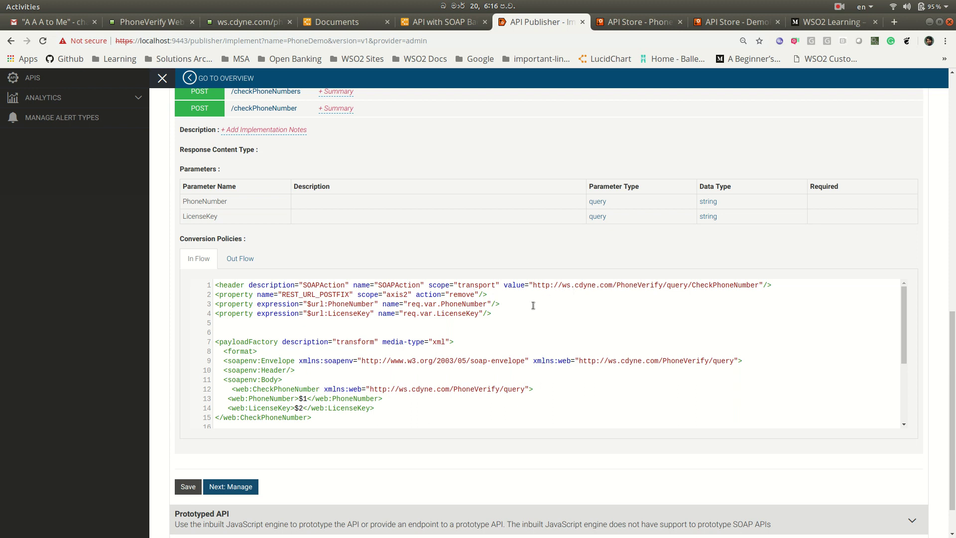
click(157, 25)
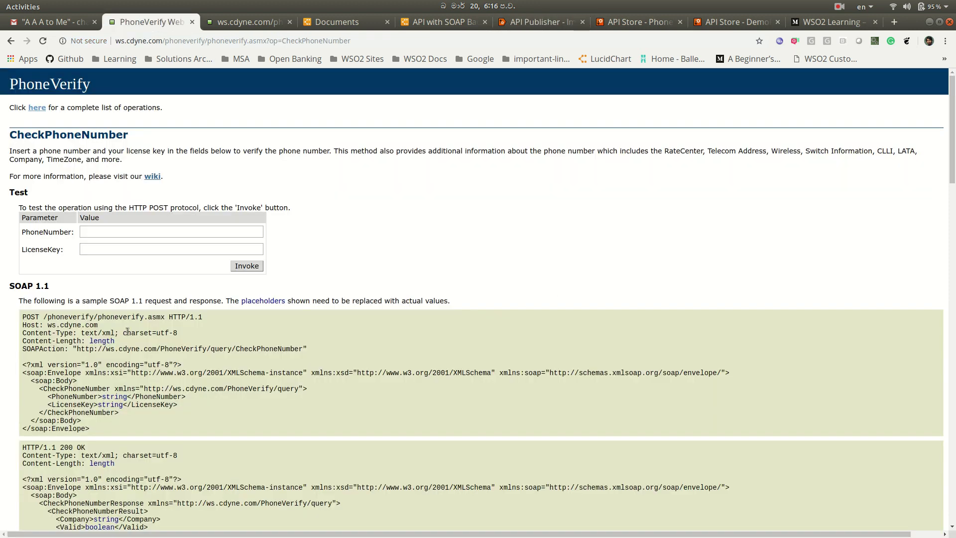
- Look over the CheckPhoneNumber SOAP 1.1 request and response samples, then return to the Publisher
scroll(126, 335, down, 3)
scroll(123, 329, down, 1)
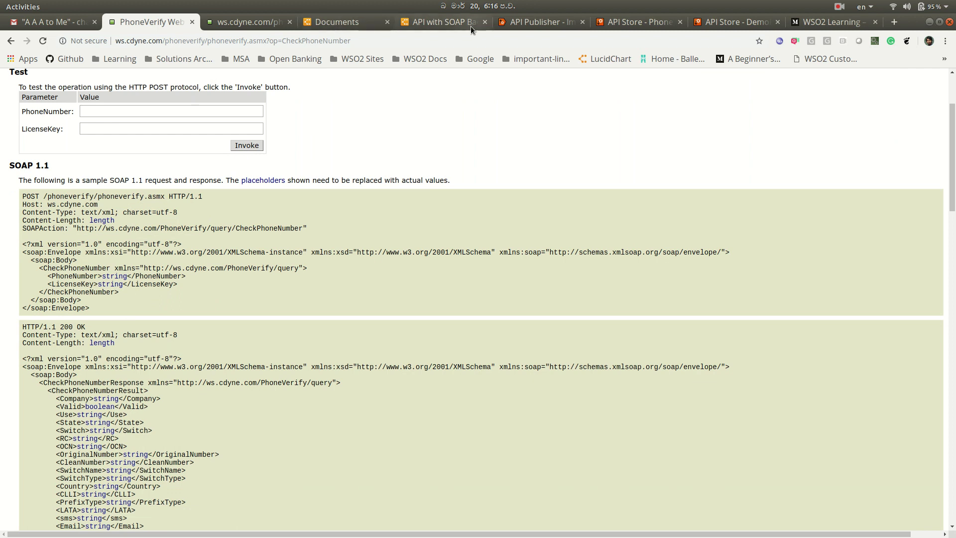
click(522, 22)
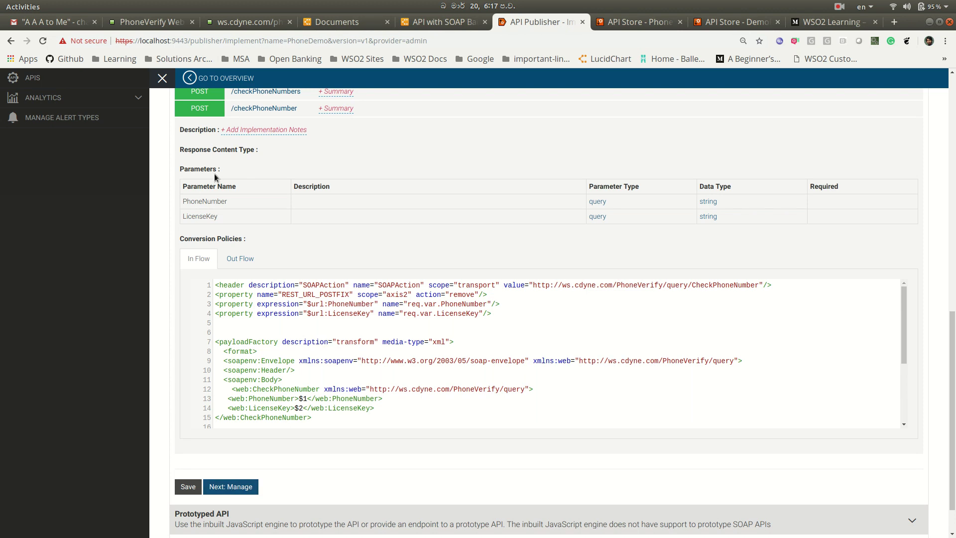
- Collapse the /checkPhoneNumber resource and save the implementation to reach the Manage step
click(198, 109)
click(231, 437)
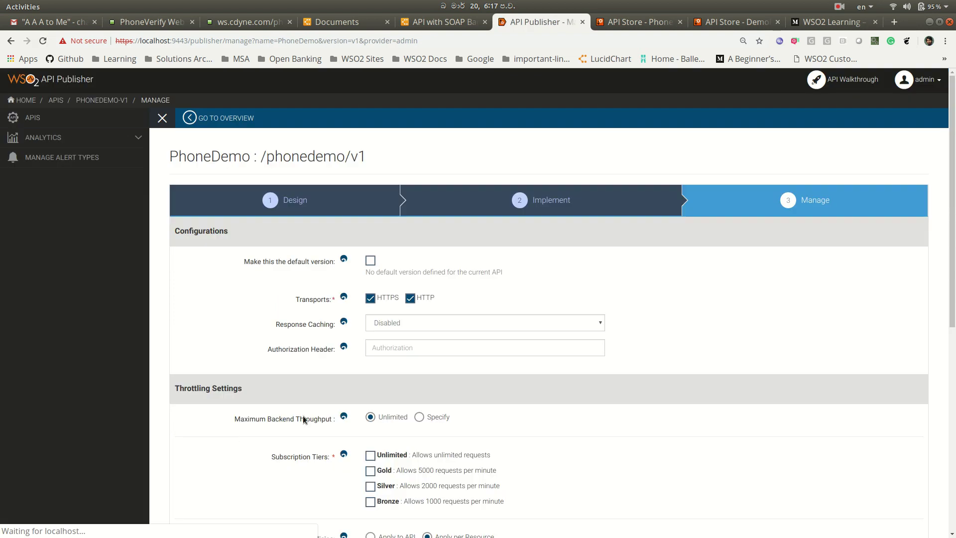
scroll(470, 384, down, 2)
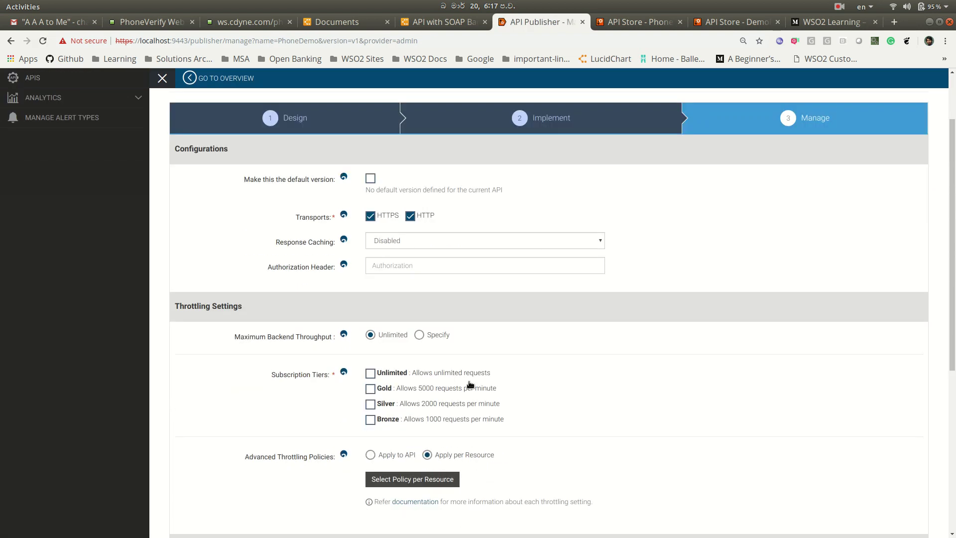
scroll(553, 342, down, 1)
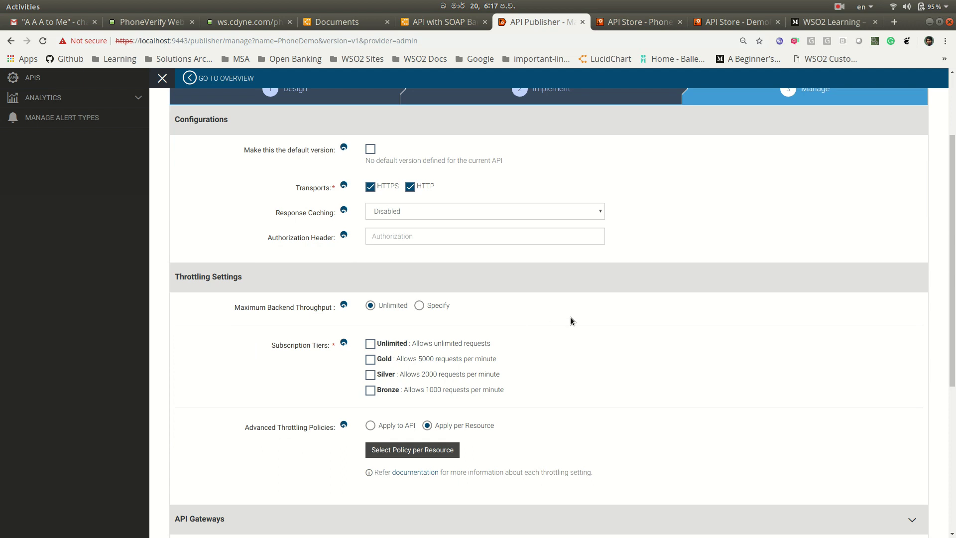
scroll(571, 320, up, 2)
scroll(571, 320, down, 4)
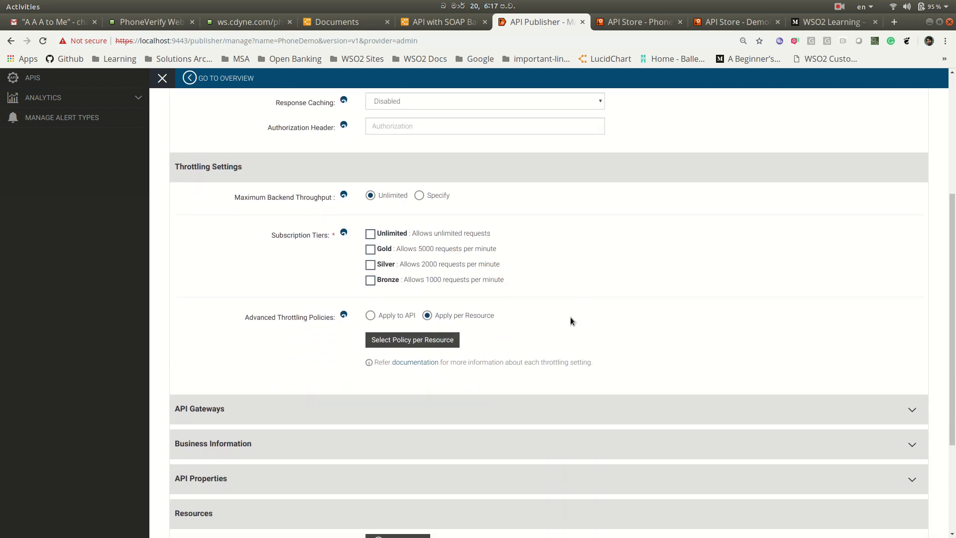
- Allow the Unlimited and Gold tiers, publish PhoneDemo-v1, and view it in the Store
click(370, 237)
click(371, 251)
scroll(596, 267, down, 3)
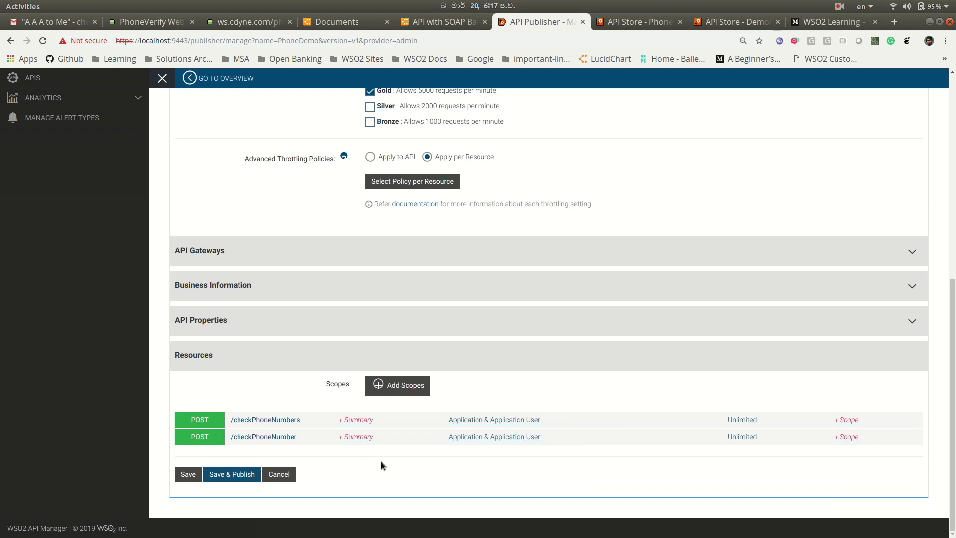
click(230, 474)
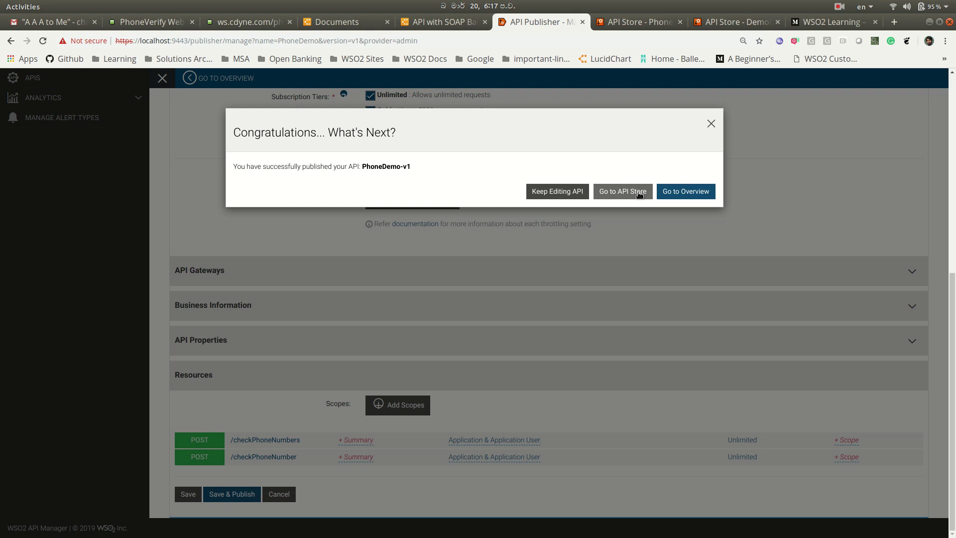
click(622, 190)
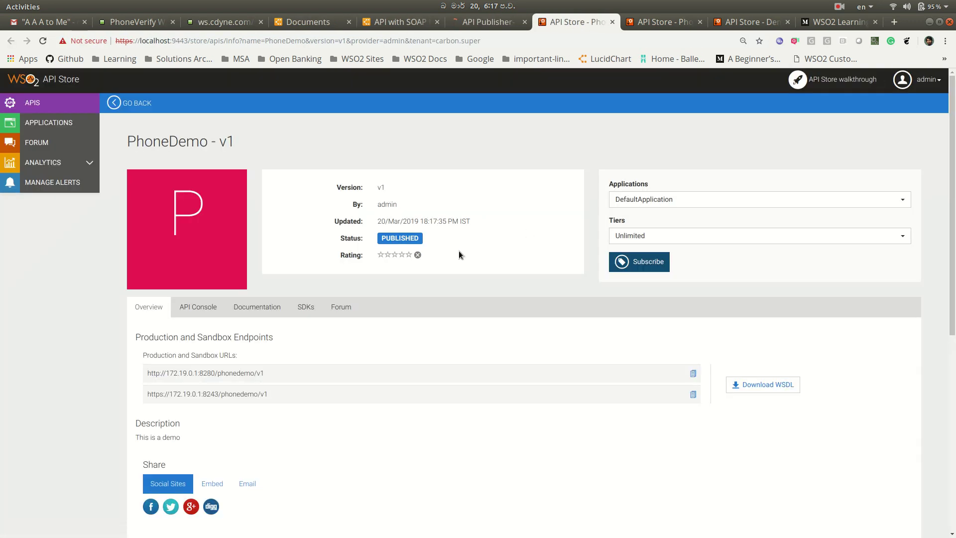
- Sign out of the API Store to view the public listing with PhoneDemo-v1 under Recently Added
scroll(452, 344, down, 4)
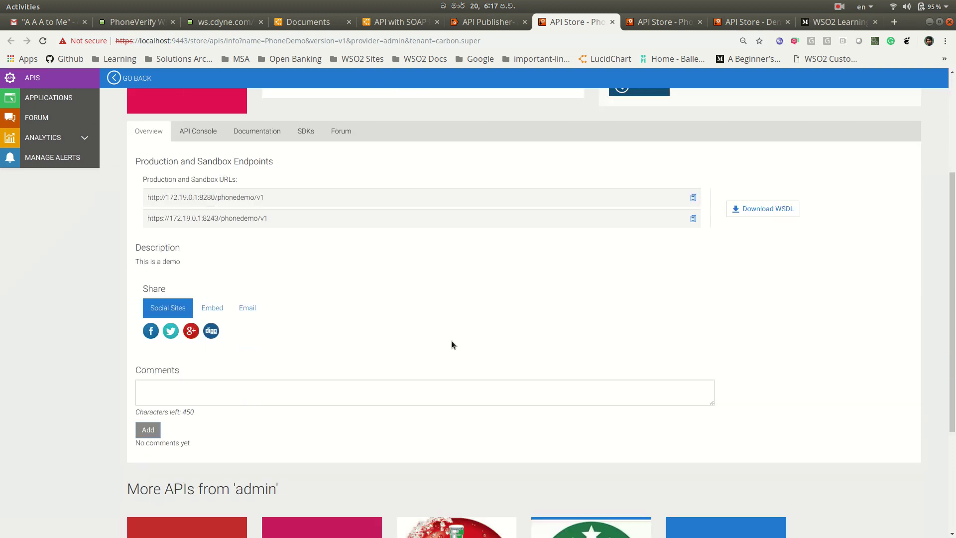
scroll(453, 344, up, 4)
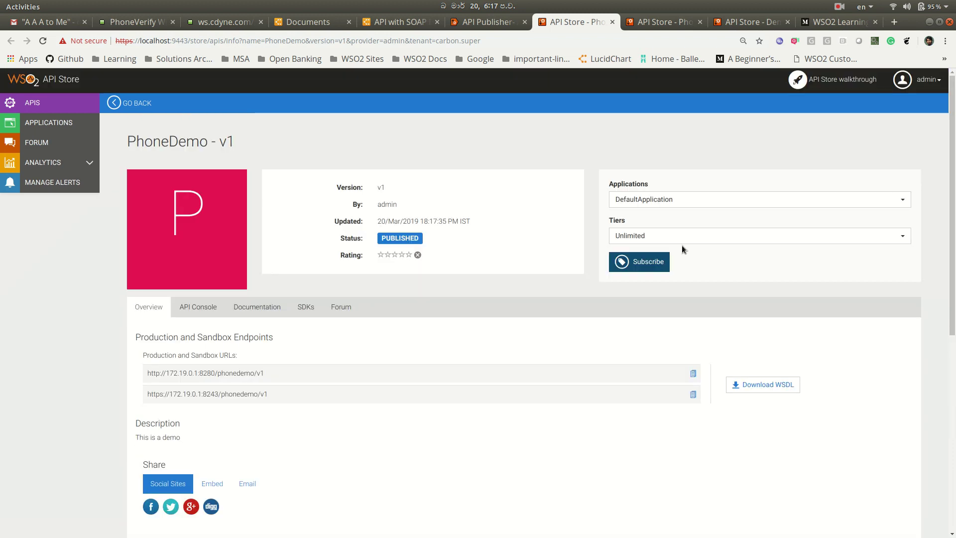
click(922, 94)
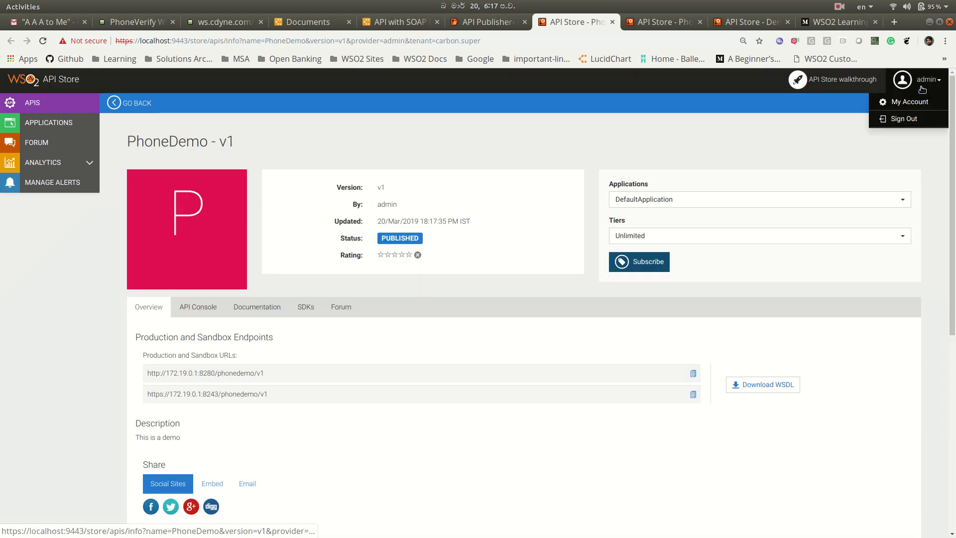
click(916, 123)
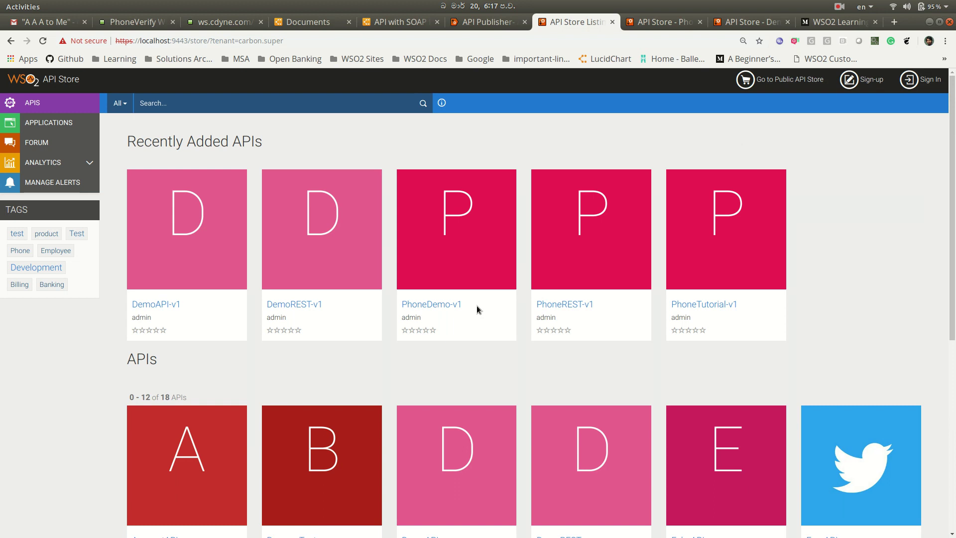
scroll(476, 309, down, 4)
scroll(477, 308, down, 3)
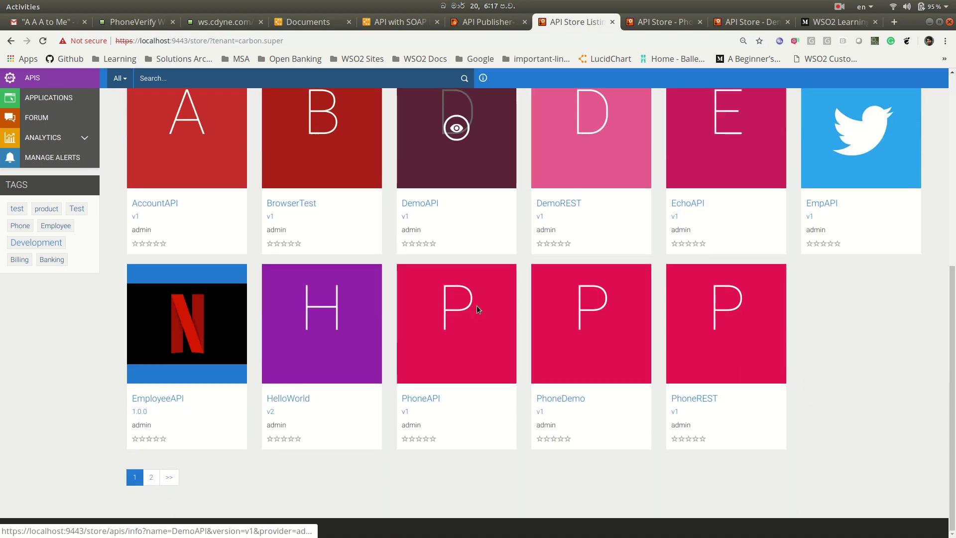
scroll(478, 309, up, 7)
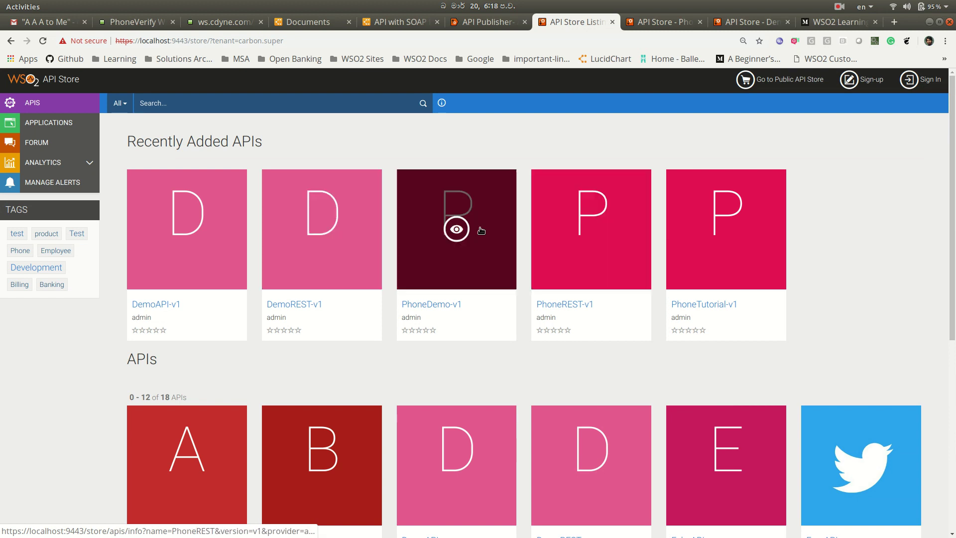
scroll(518, 342, down, 6)
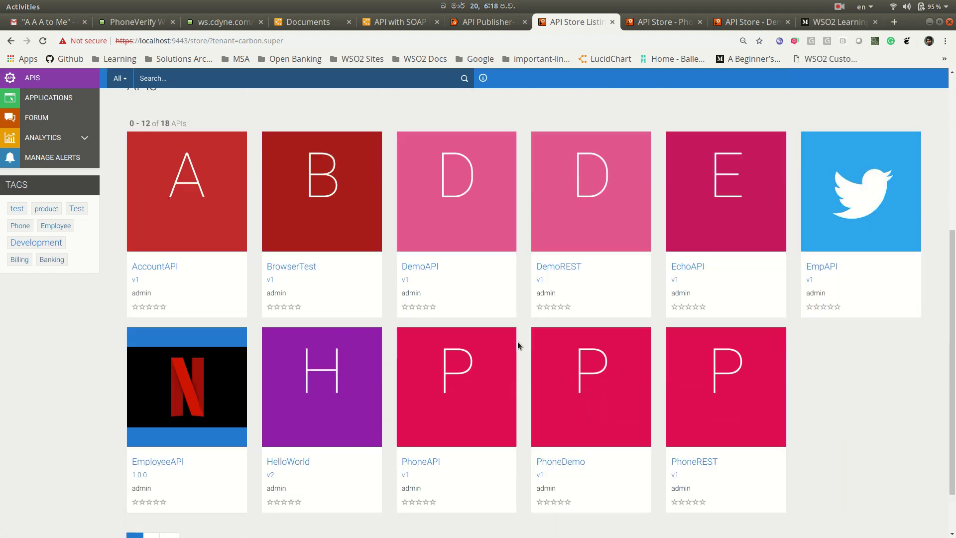
scroll(518, 341, up, 6)
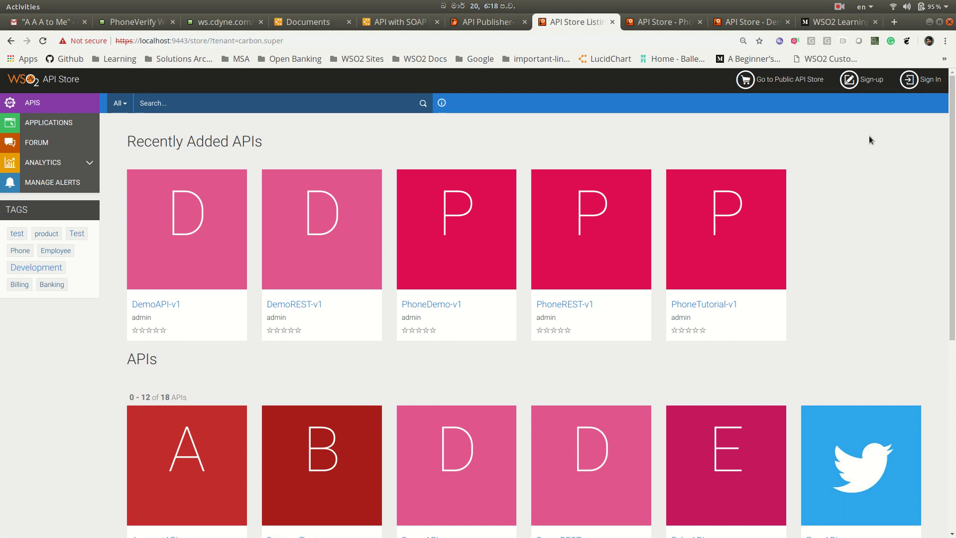
- Sign in to the API Store with the admin username and password
click(918, 86)
text(admin)
key(Tab)
text(adm)
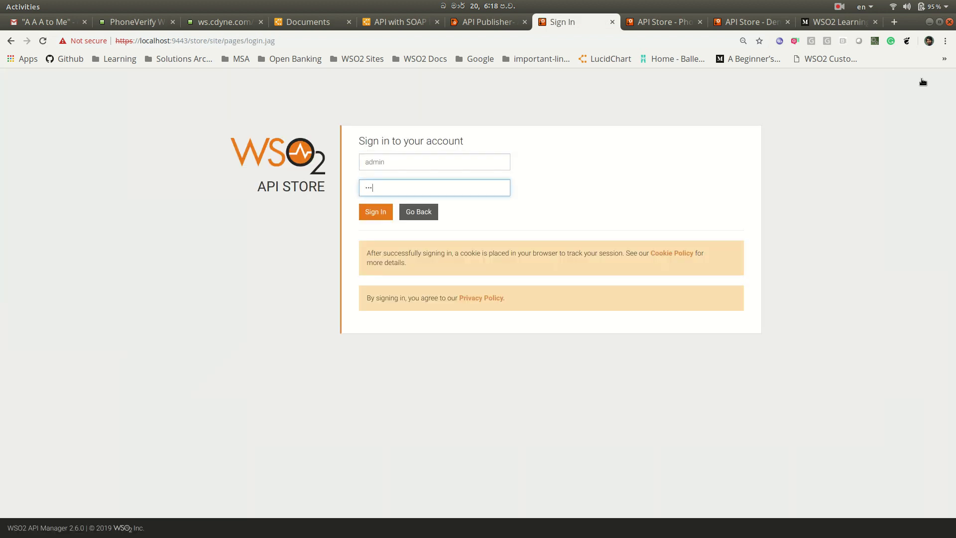
text(in)
key(Return)
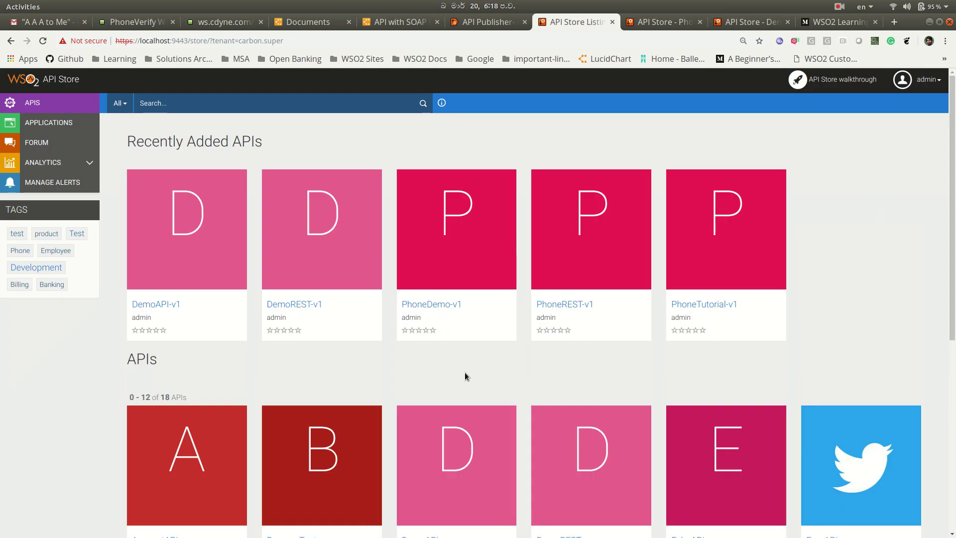
- Open the PhoneDemo - v1 details page, checking it in the Publisher, and expand the Tiers list
click(423, 303)
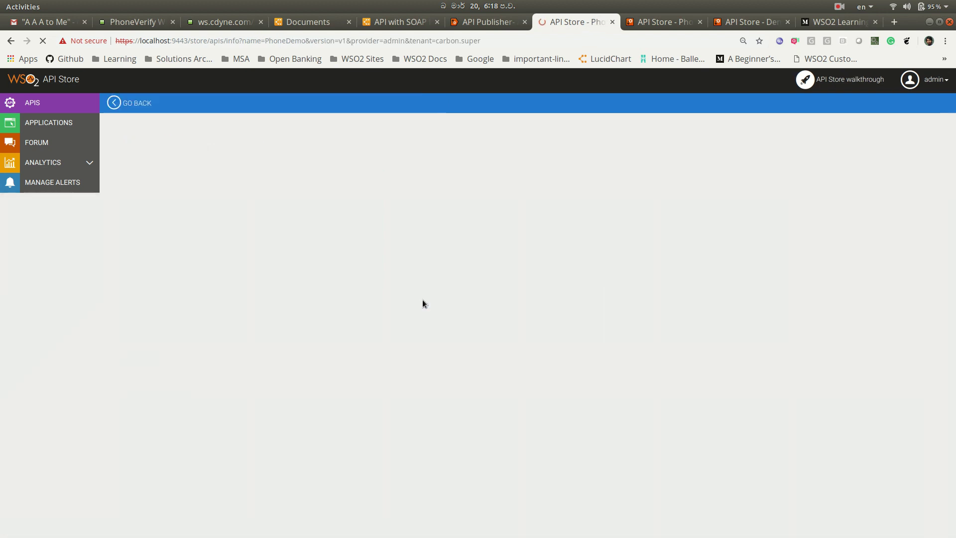
click(488, 25)
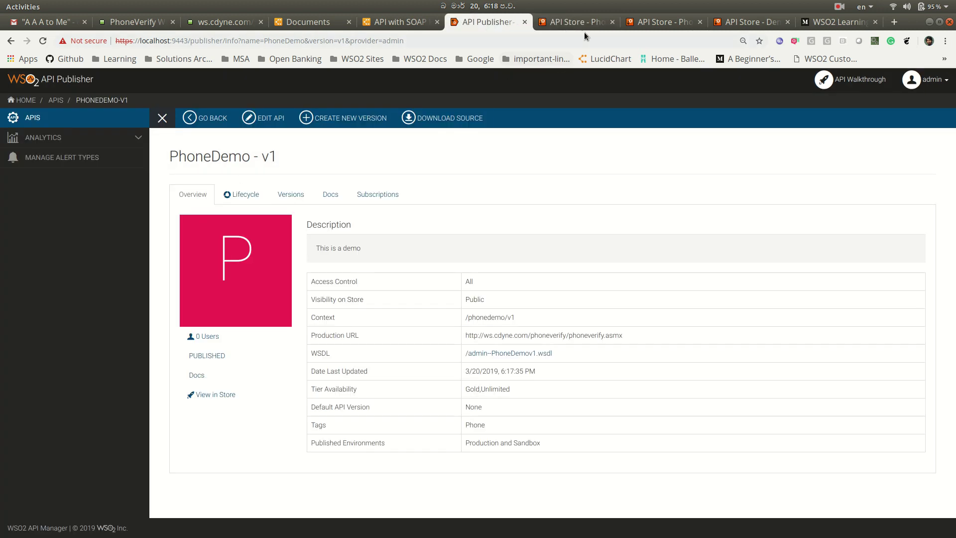
click(573, 22)
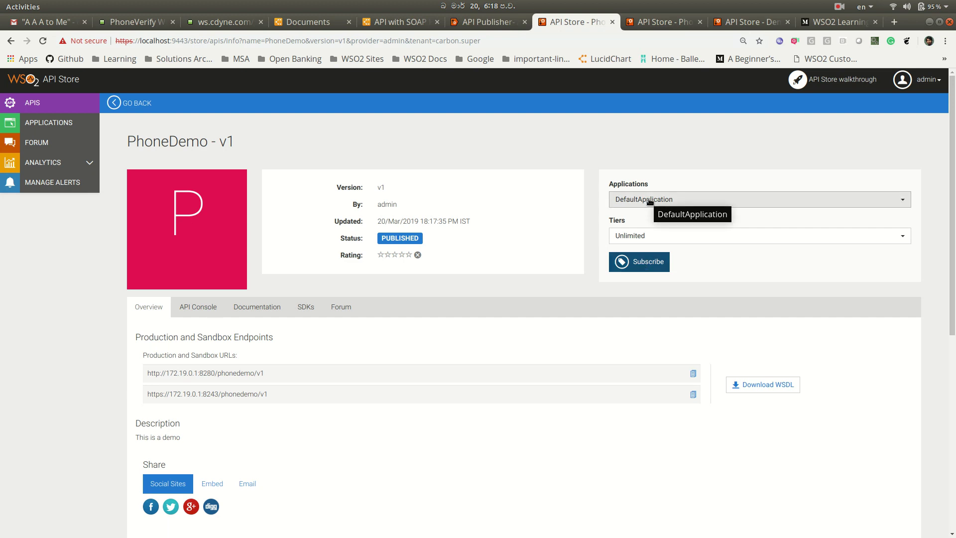
click(641, 237)
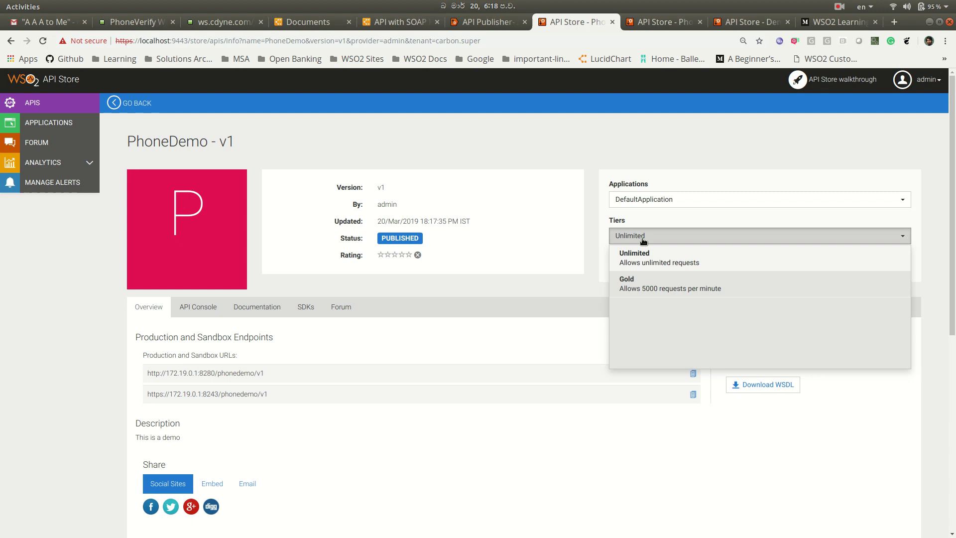
- Subscribe DefaultApplication to PhoneDemo - v1 on the Unlimited tier and view its subscriptions
click(644, 266)
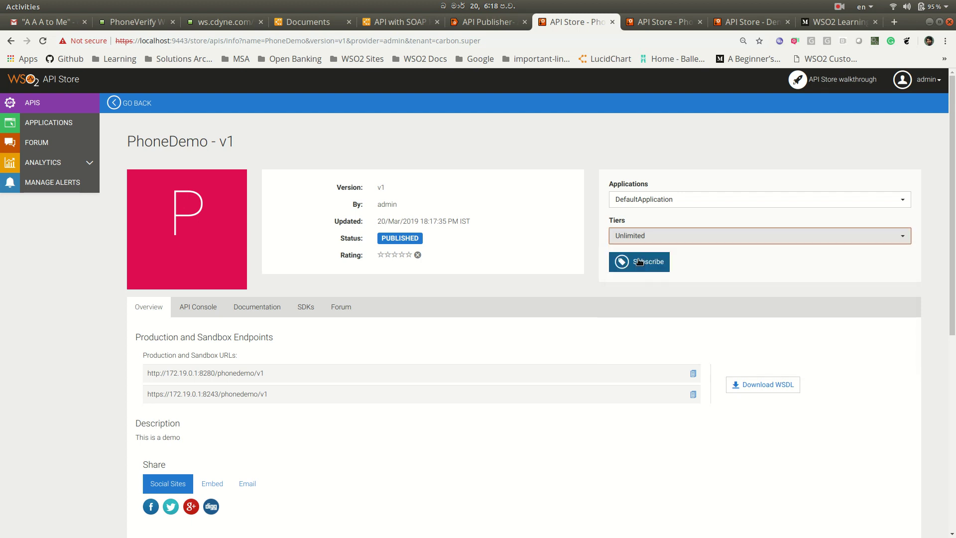
click(640, 263)
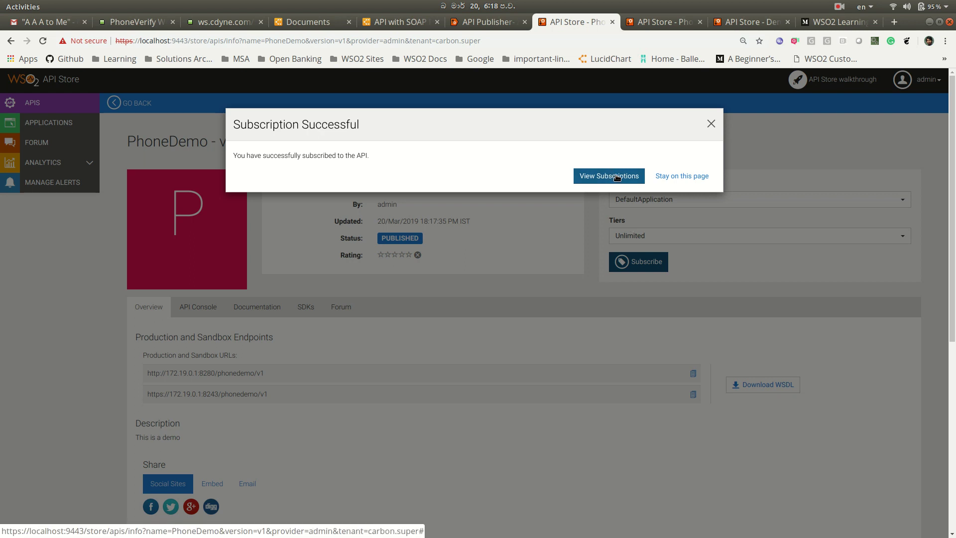
click(617, 177)
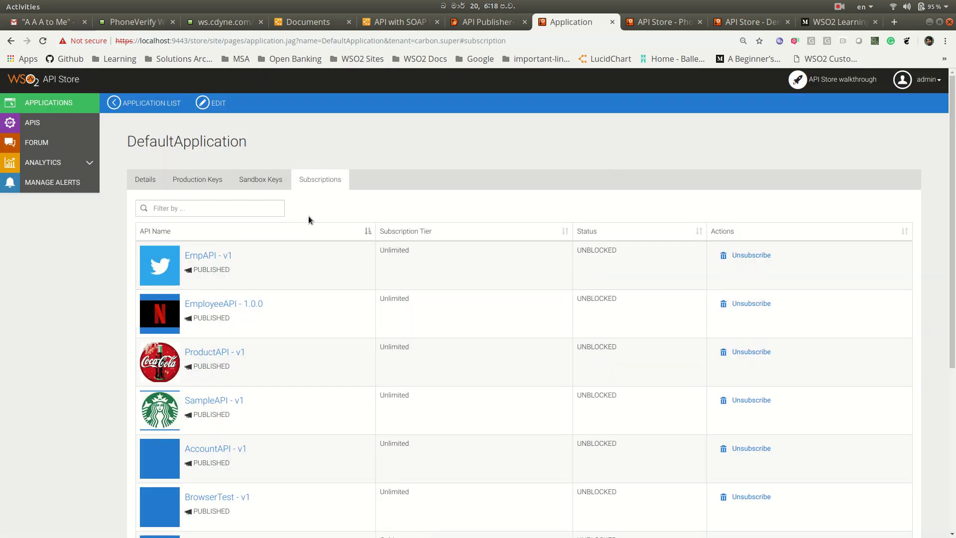
- Find PhoneDemo - v1 on the second page of subscriptions and return to its API page
scroll(339, 326, down, 1)
scroll(339, 327, down, 5)
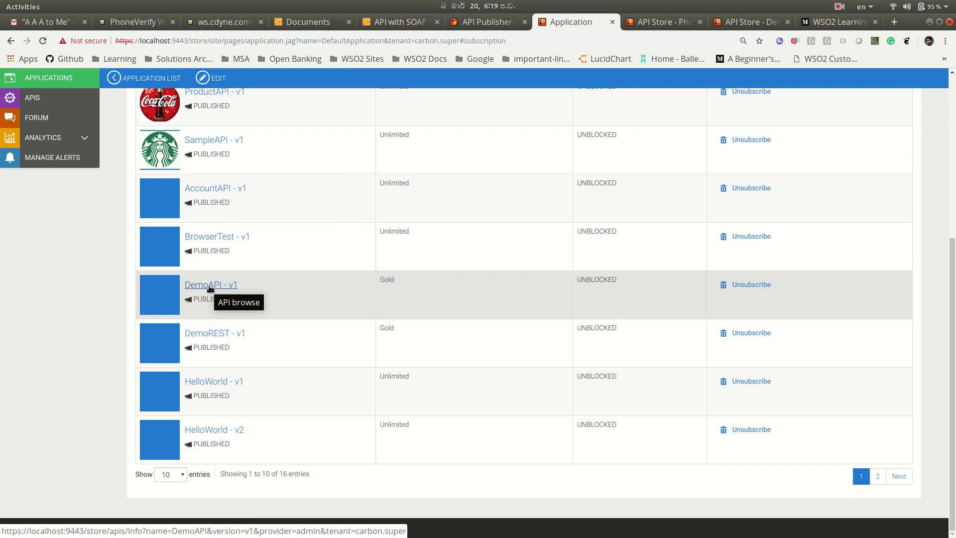
scroll(308, 259, up, 3)
scroll(308, 259, down, 3)
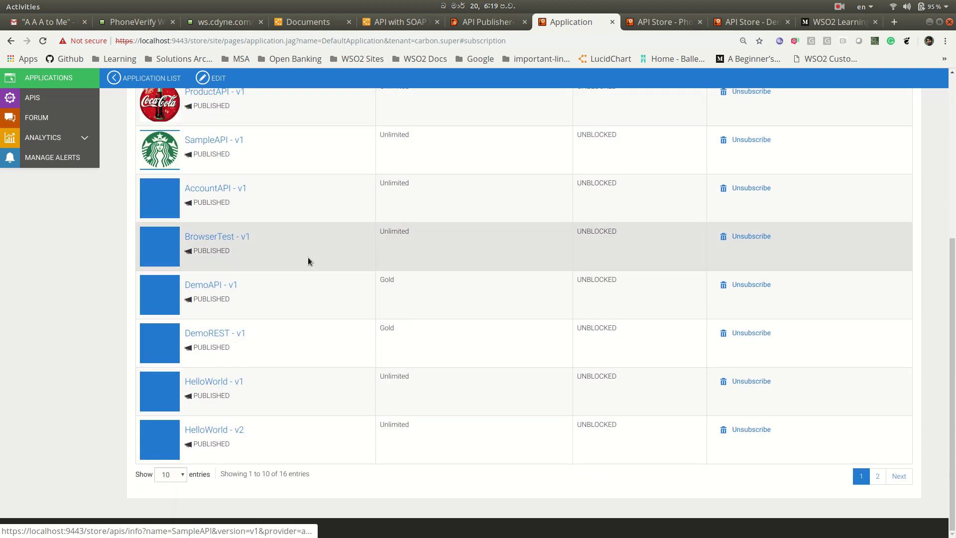
scroll(328, 309, up, 5)
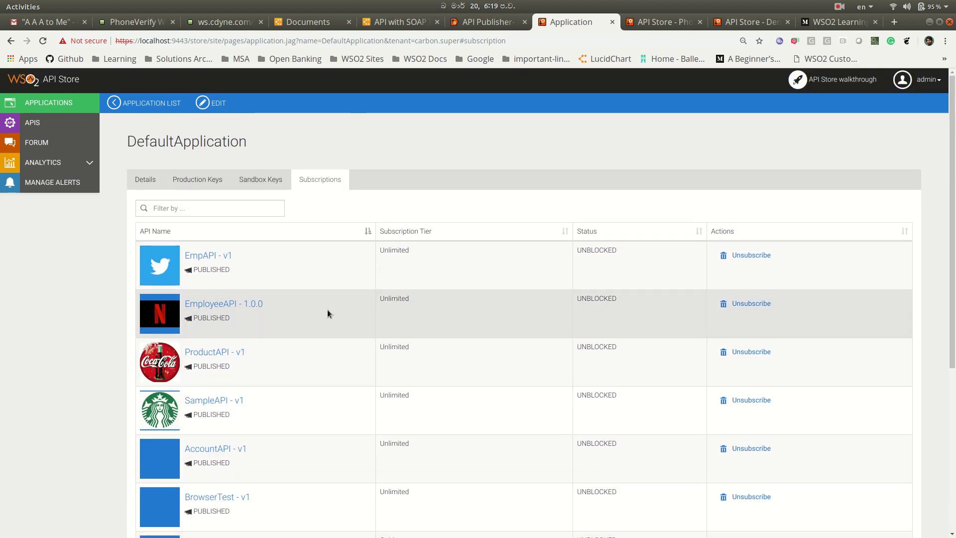
scroll(327, 313, down, 5)
click(875, 477)
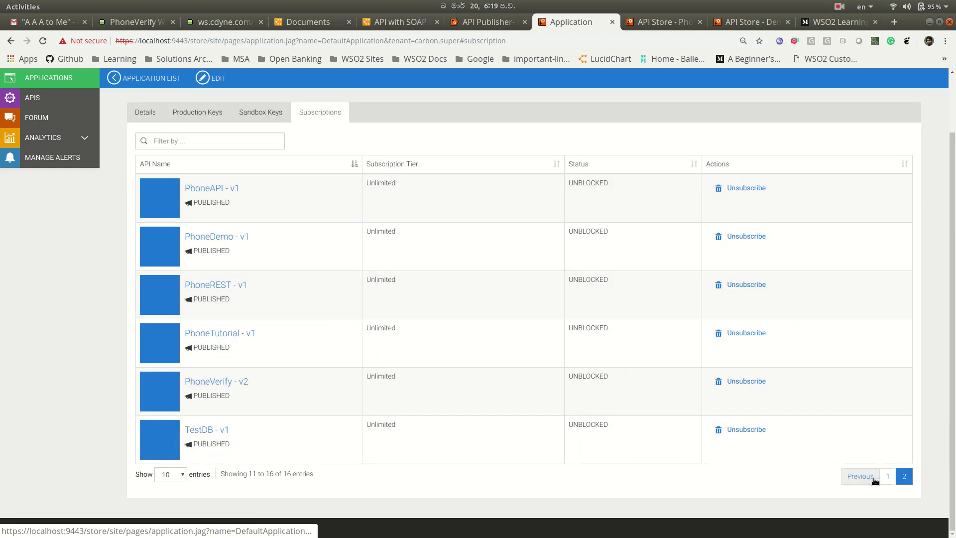
click(228, 237)
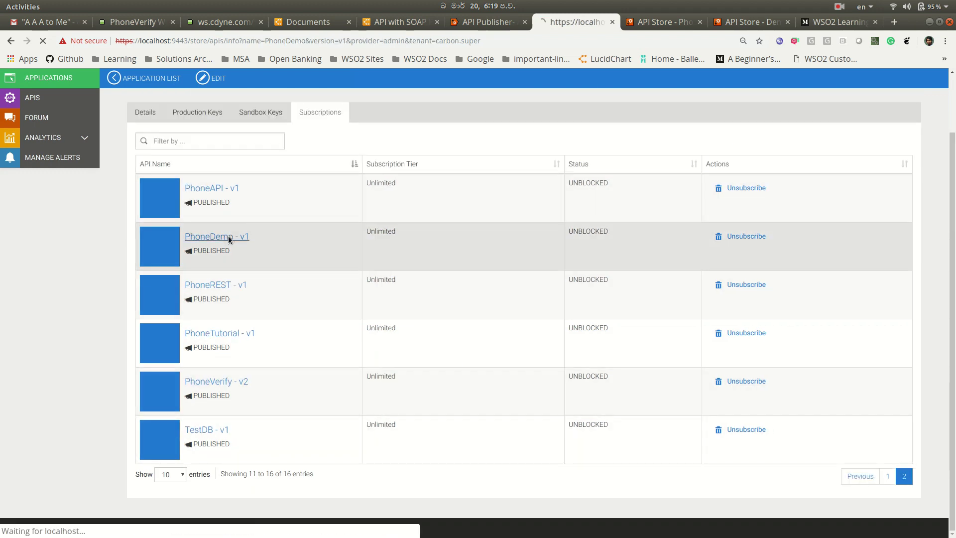
scroll(326, 343, down, 2)
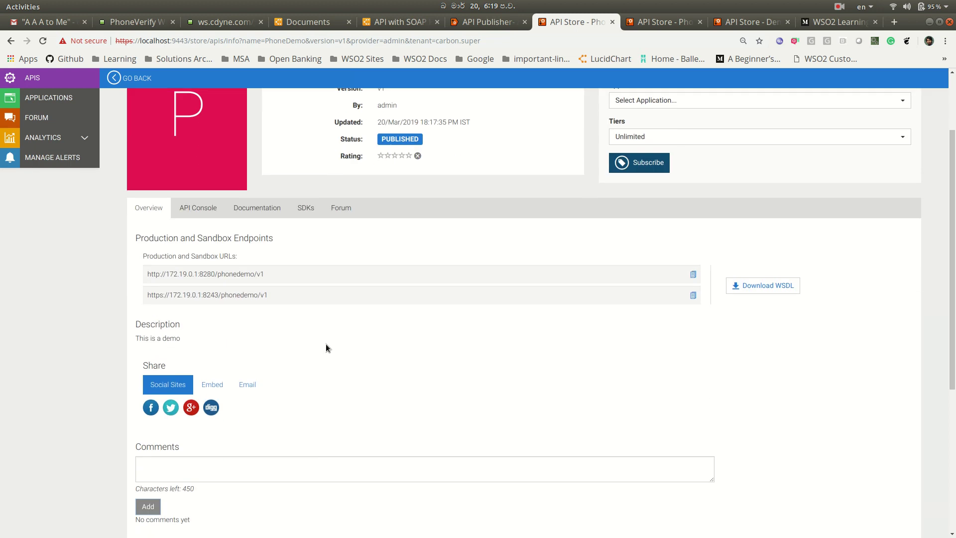
- In the API Console, glance at checkPhoneNumbers, then expand checkPhoneNumber's PhoneNumber and LicenseKey parameters
click(198, 207)
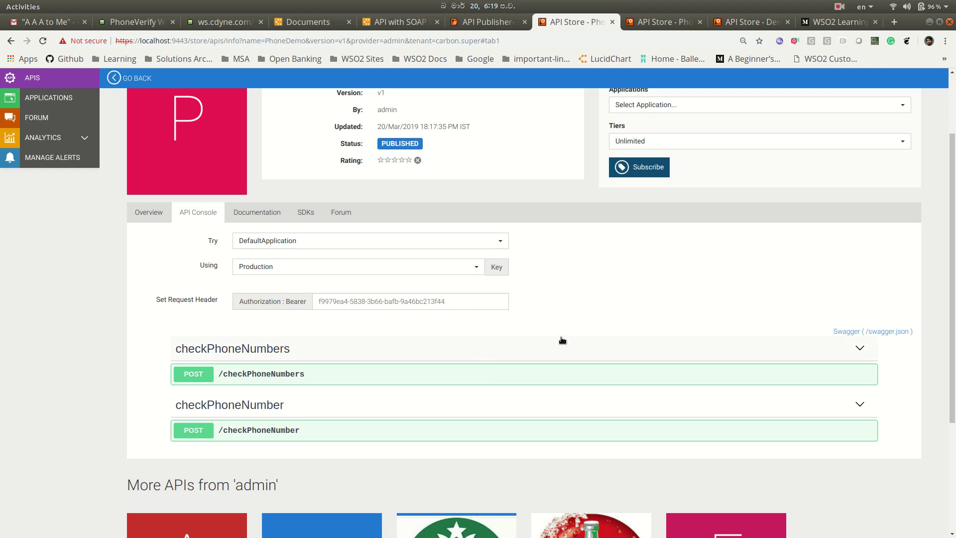
scroll(563, 340, up, 1)
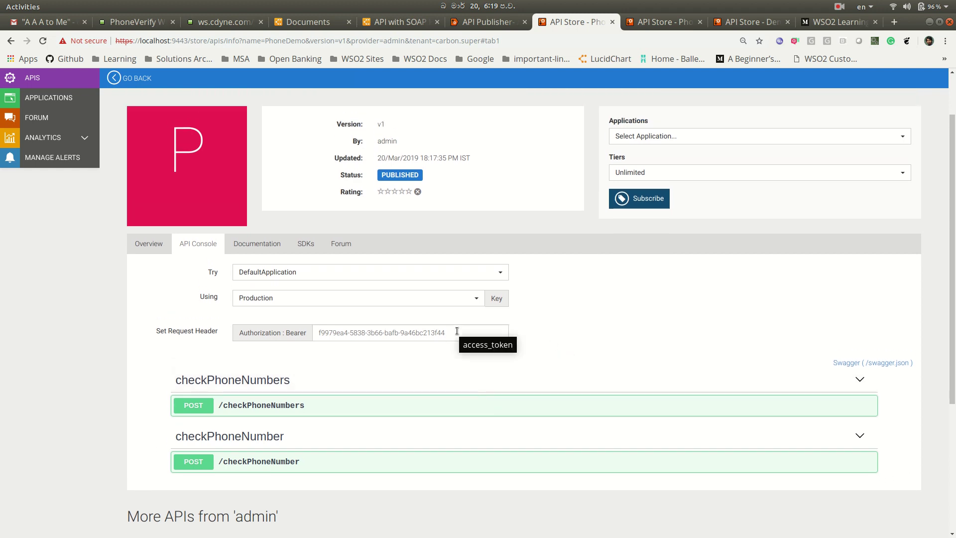
scroll(550, 338, down, 1)
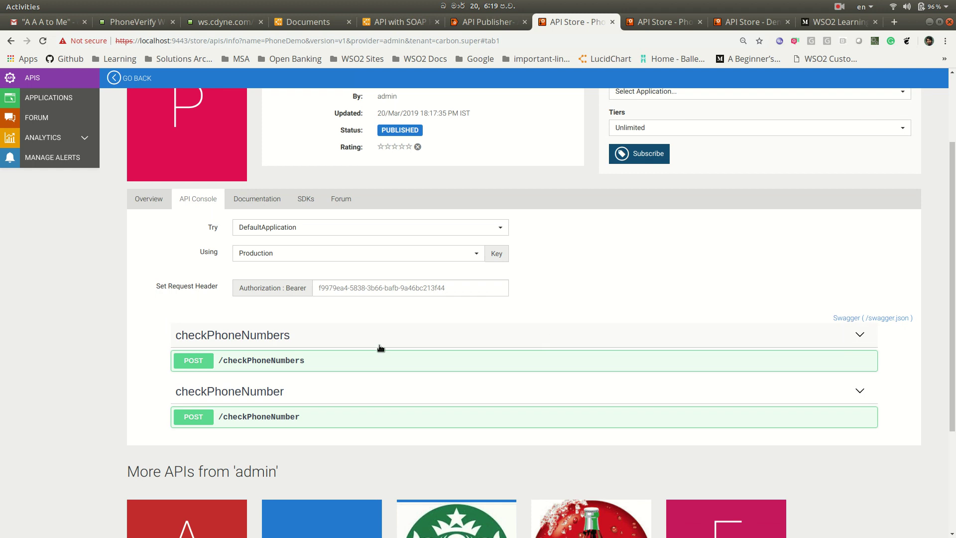
scroll(380, 348, down, 1)
click(204, 306)
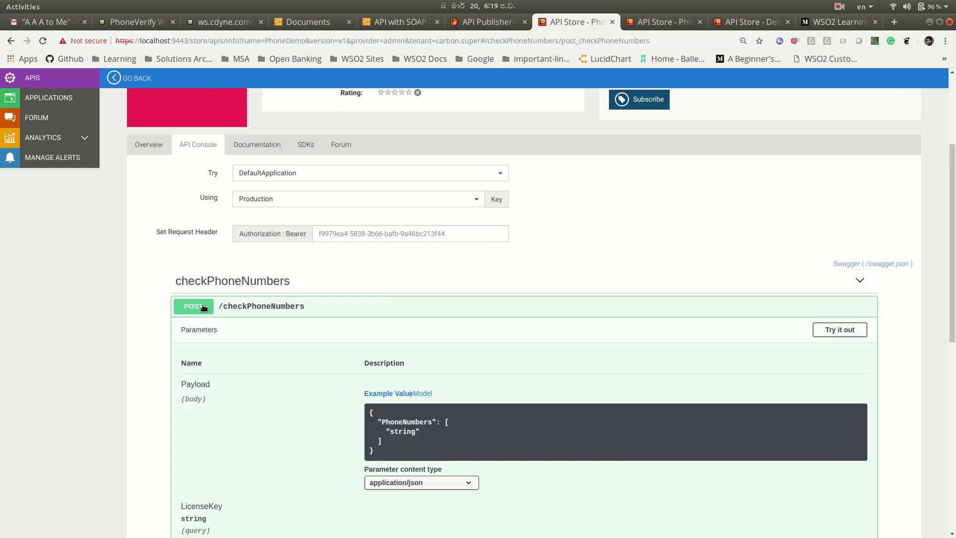
scroll(494, 351, down, 2)
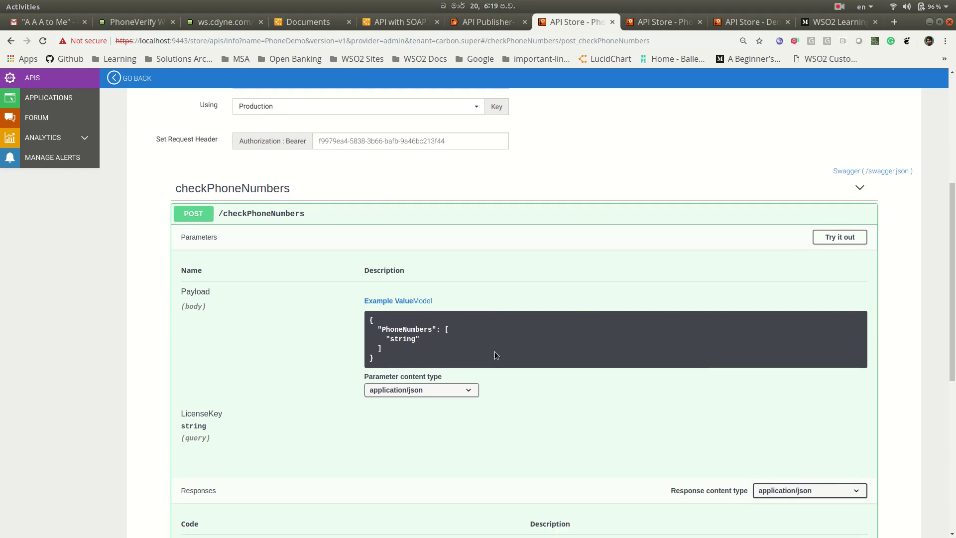
click(199, 216)
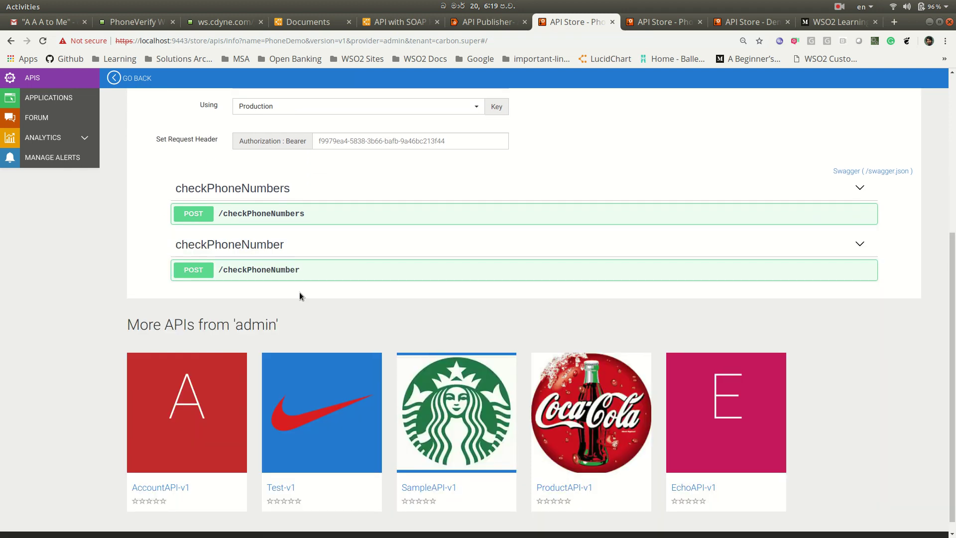
click(197, 270)
scroll(437, 293, down, 1)
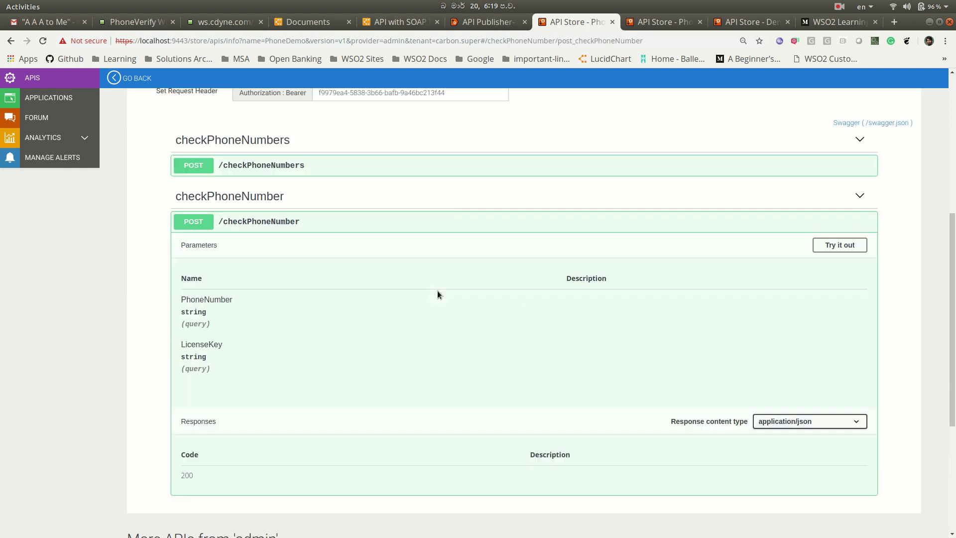
scroll(438, 294, down, 3)
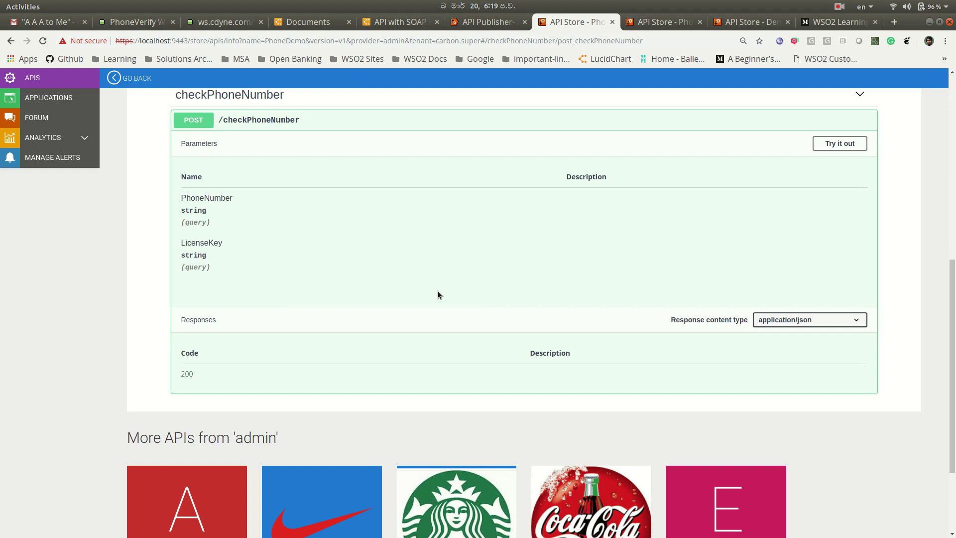
- Test checkPhoneNumber with a sample phone number and licence key, get 200, and select the curl command
click(846, 147)
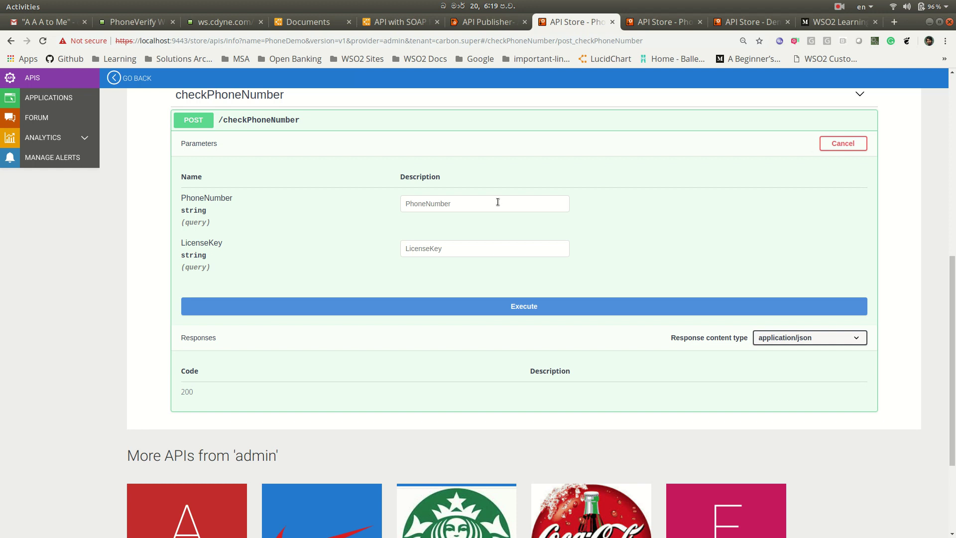
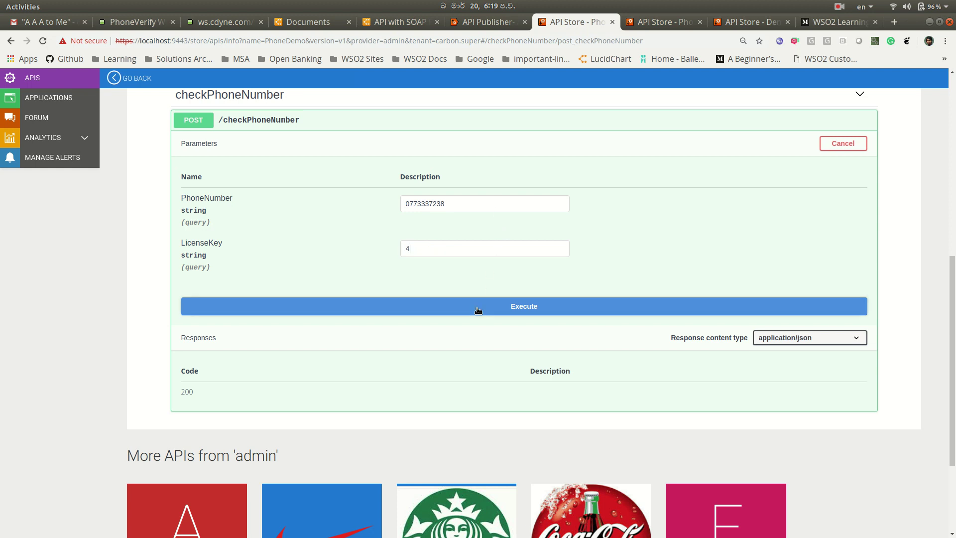
click(479, 310)
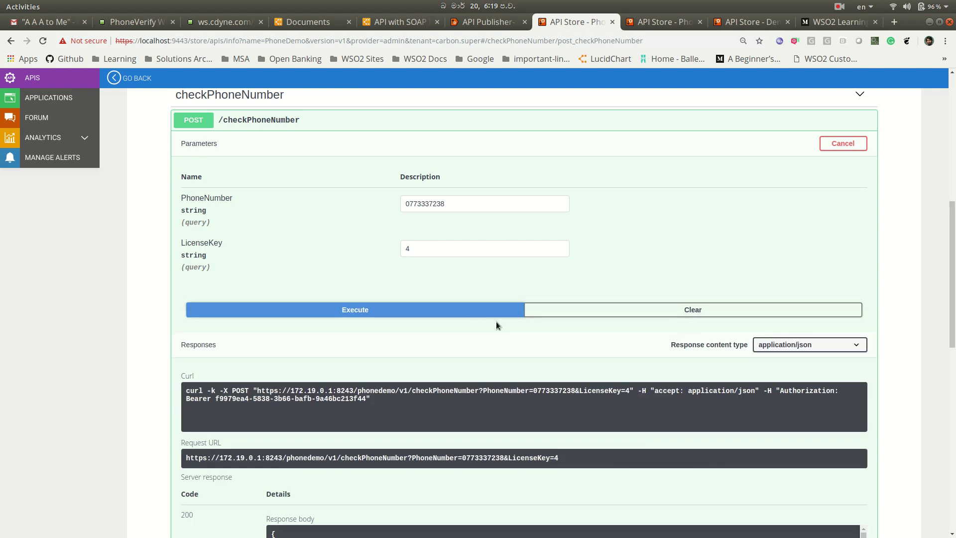
scroll(542, 358, down, 5)
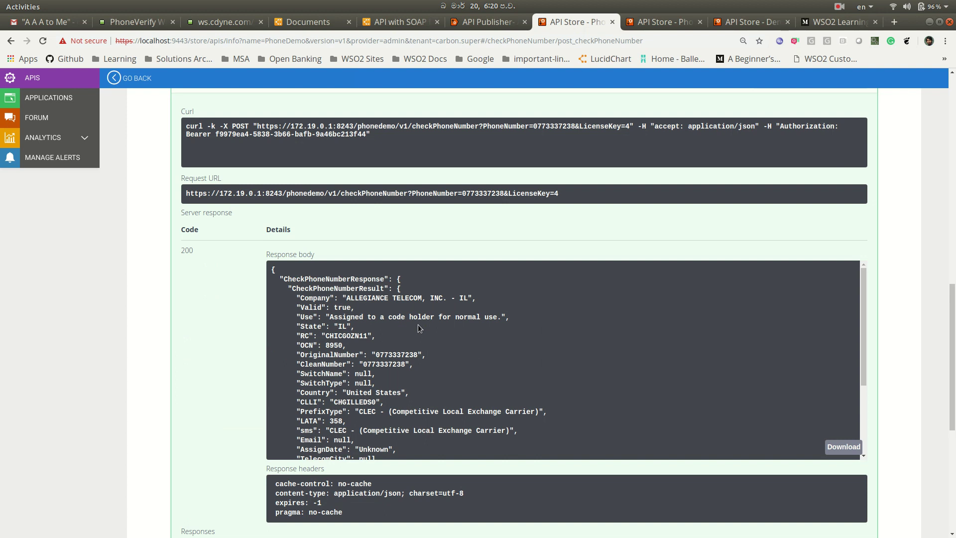
scroll(417, 324, down, 5)
scroll(418, 324, up, 5)
scroll(578, 232, up, 3)
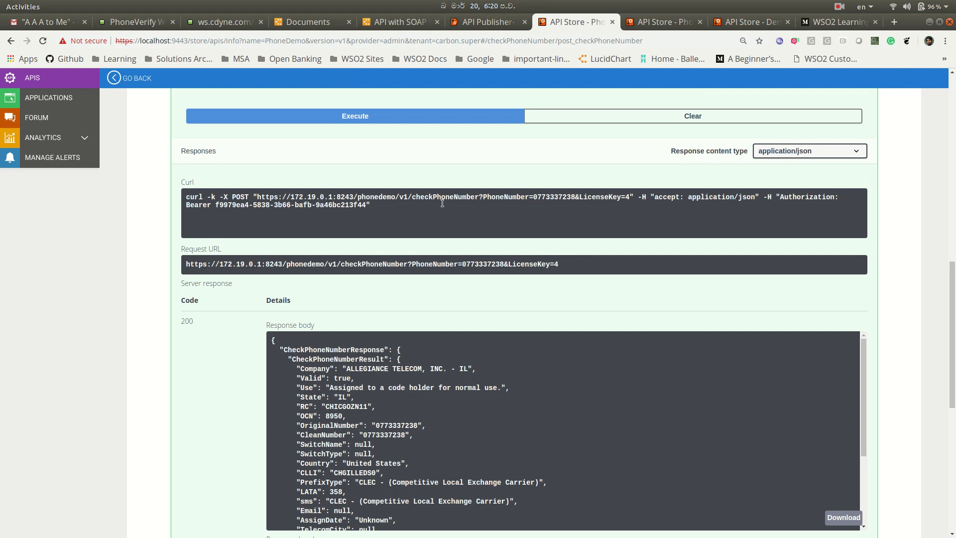
triple_click(377, 206)
key(ctrl+c)
right_click(347, 206)
- Copy the curl command and run it in a new terminal tab
click(361, 214)
key(alt+Tab)
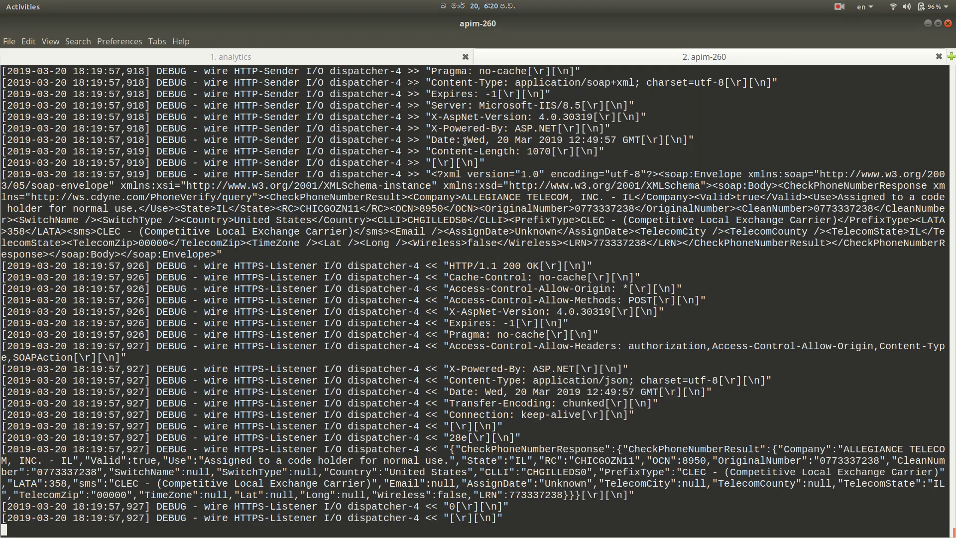
key(ctrl+shift+t)
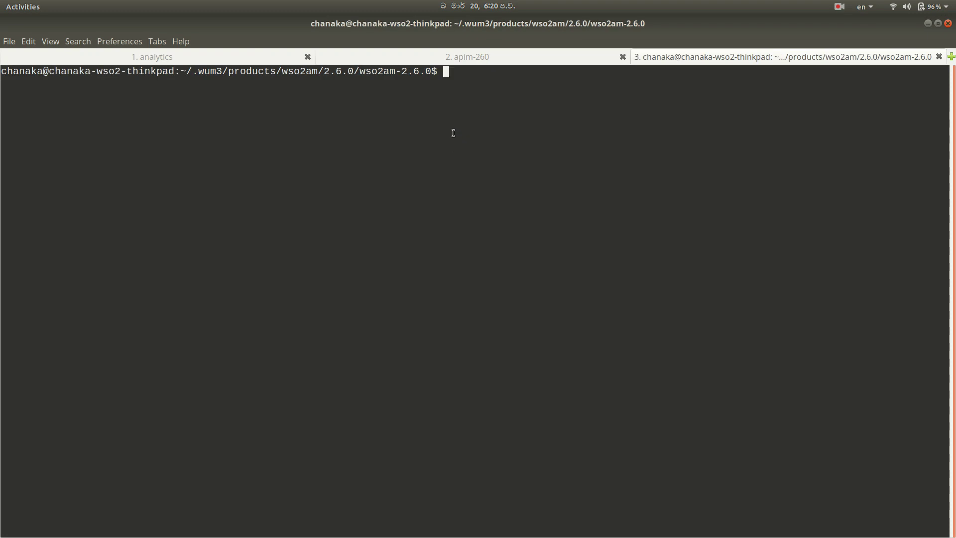
right_click(472, 133)
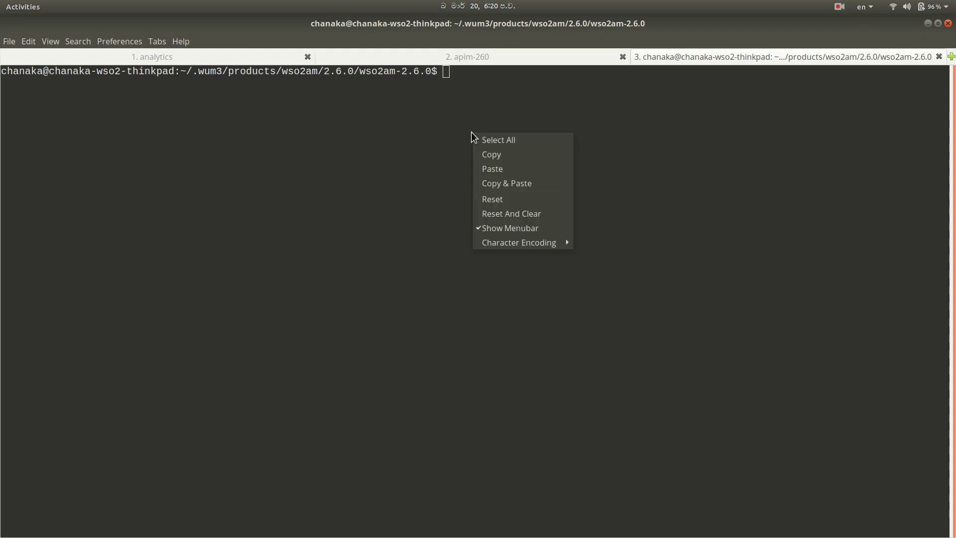
click(492, 170)
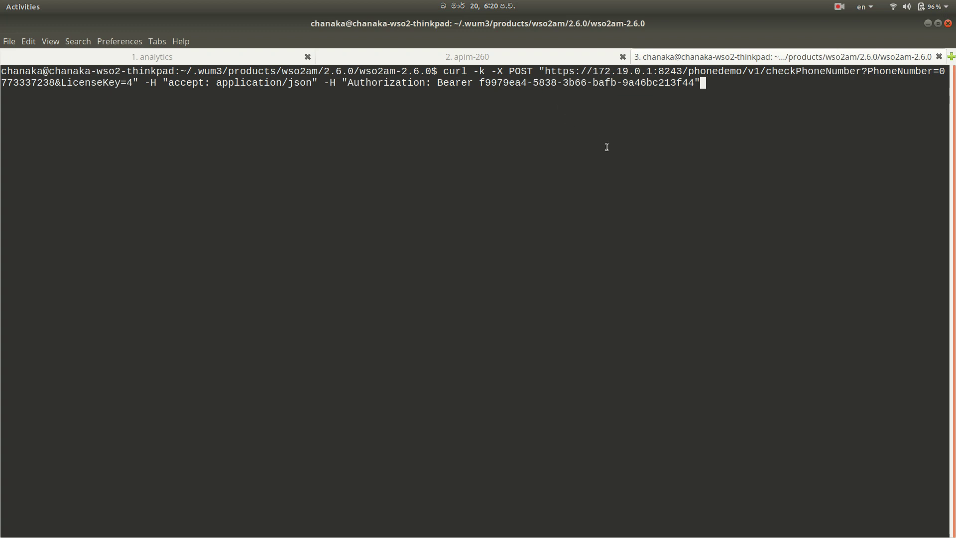
key(Return)
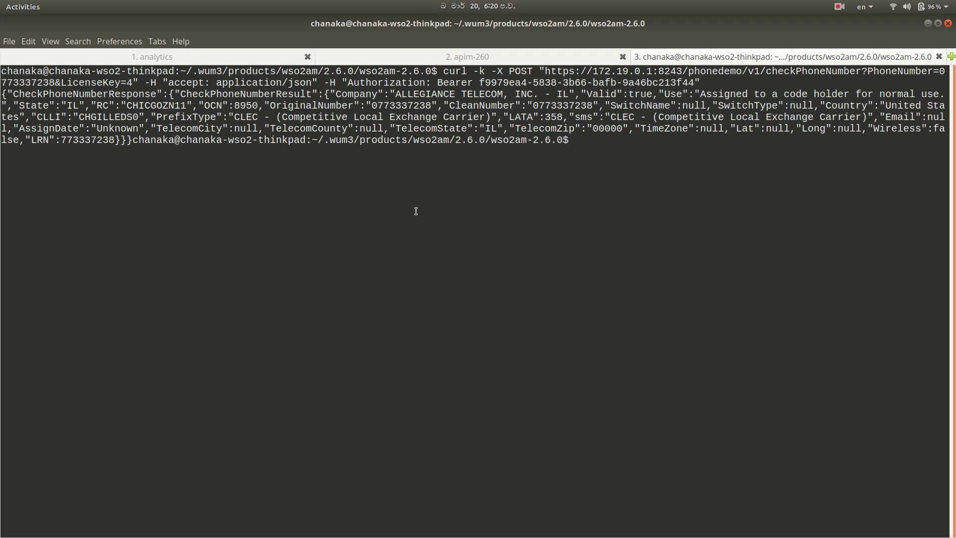
- Rerun the curl request with -v right after curl to show the TLS and HTTP exchange
key(Up)
key(Left)
key(Left)
key(Left)
key(Left)
key(Left)
key(Left)
key(Left)
key(Left)
key(Left)
key(Left)
key(Left)
key(Left)
key(Left)
key(Left)
key(Left)
key(Left)
key(Left)
key(Left)
key(Left)
key(Left)
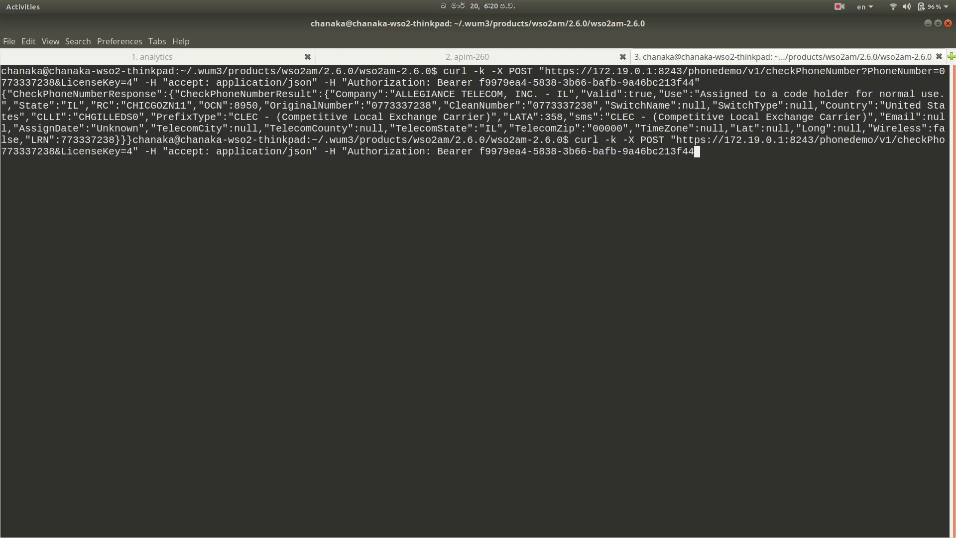
key(Left)
key(Left)
key(Left)
key(Left)
key(Left)
key(Left)
key(Left)
key(Left)
key(Left)
key(Left)
key(Left)
key(Left)
key(Left)
key(Left)
key(Left)
key(Left)
key(Left)
key(Left)
key(Left)
key(Left)
key(Left)
key(Left)
key(Left)
key(Left)
key(Left)
key(Left)
key(Left)
key(Left)
key(Left)
key(Left)
key(Left)
key(Left)
key(Left)
key(Left)
key(Left)
key(Left)
key(Left)
key(Left)
key(Left)
key(Left)
key(Left)
key(Left)
key(Left)
key(Left)
key(Left)
text(-v)
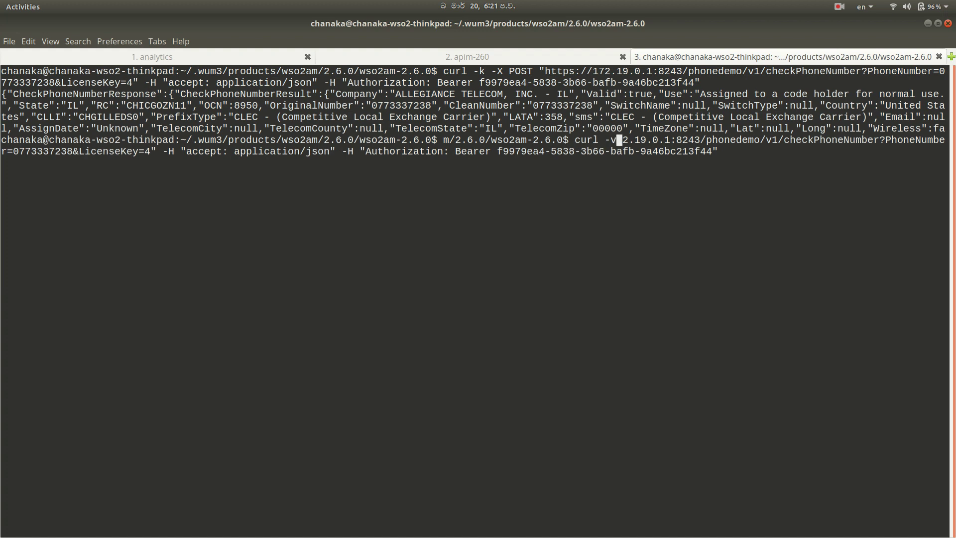
key(Return)
key(Up)
key(Up)
key(ctrl+a)
key(Right)
key(Right)
key(Right)
key(Right)
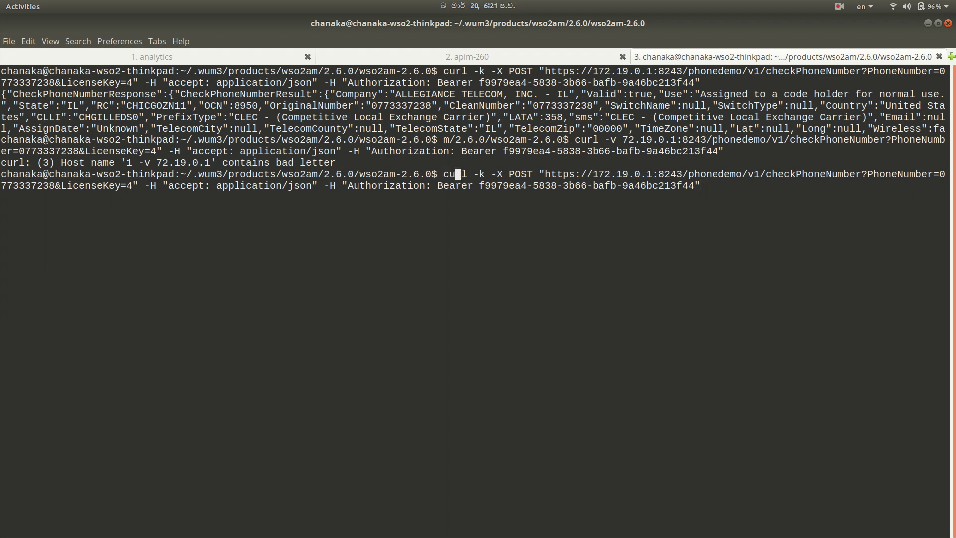
text(-v)
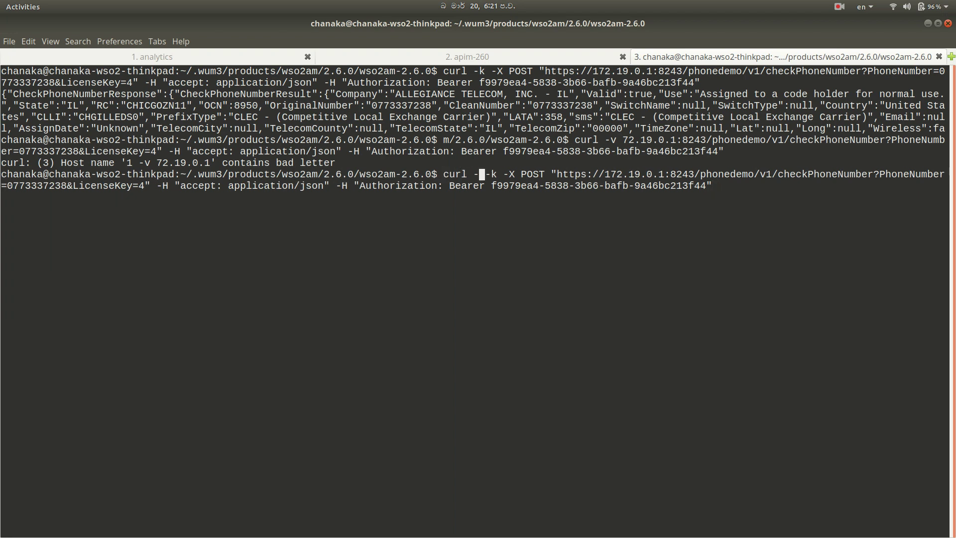
key(Return)
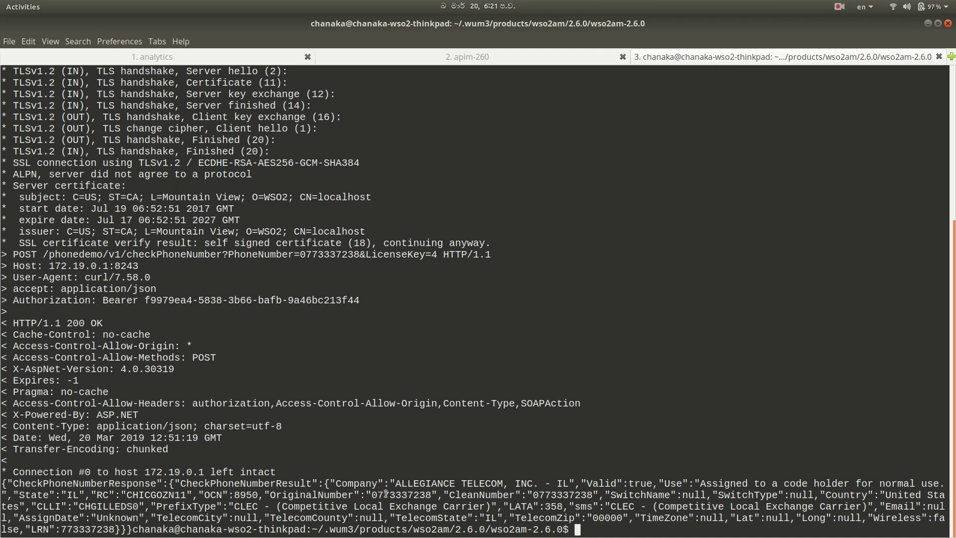
- View Publisher API Usage analytics and PhoneDemo's top users (3 calls, one user), then return to the Store
key(alt+Tab)
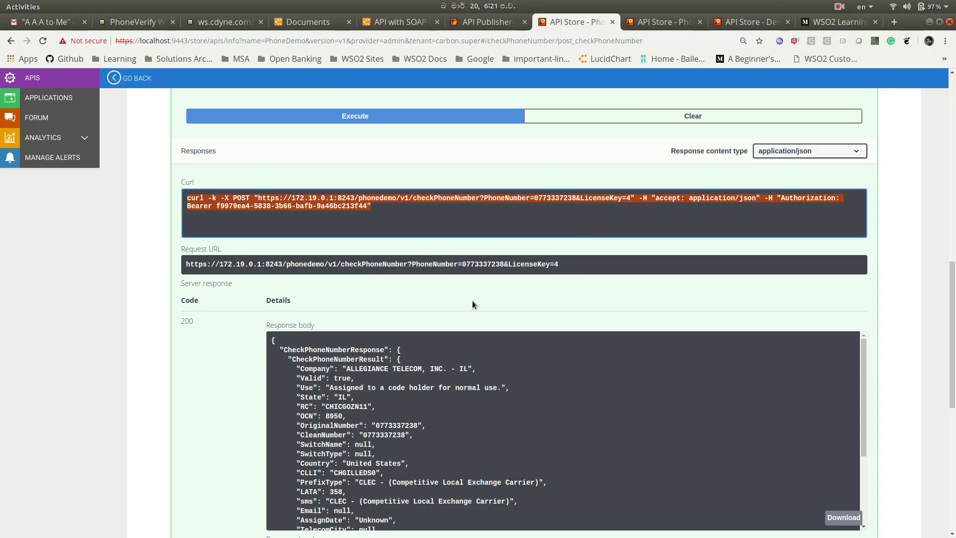
scroll(482, 310, up, 3)
scroll(482, 315, up, 15)
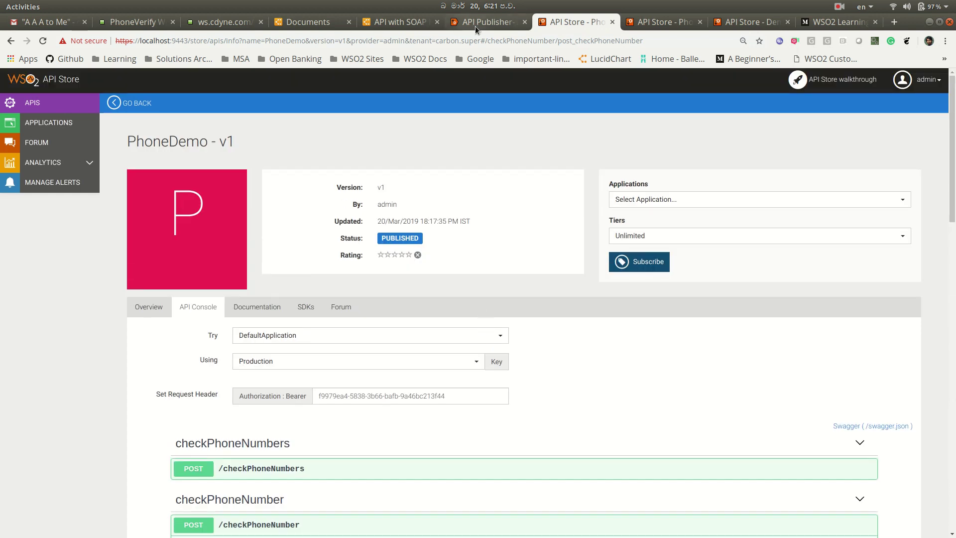
click(473, 24)
click(49, 135)
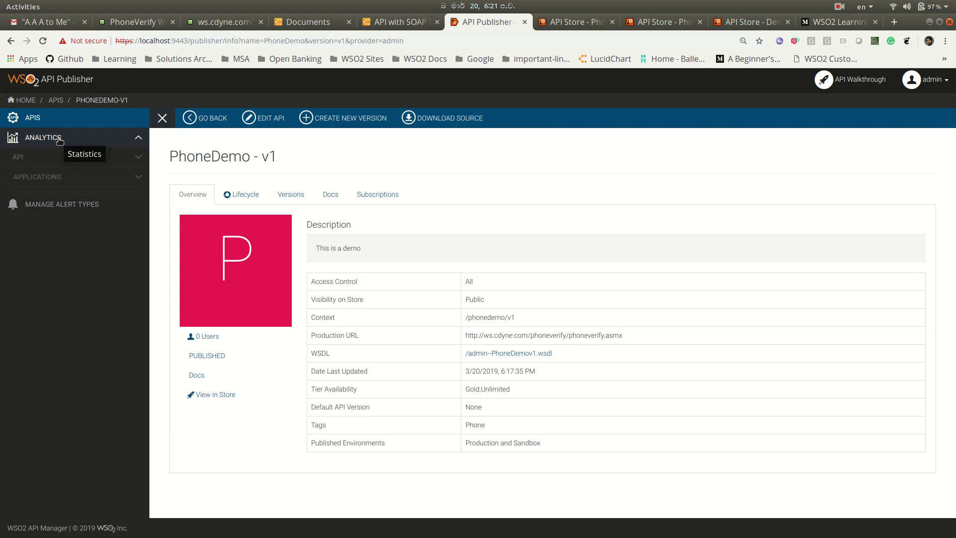
click(70, 198)
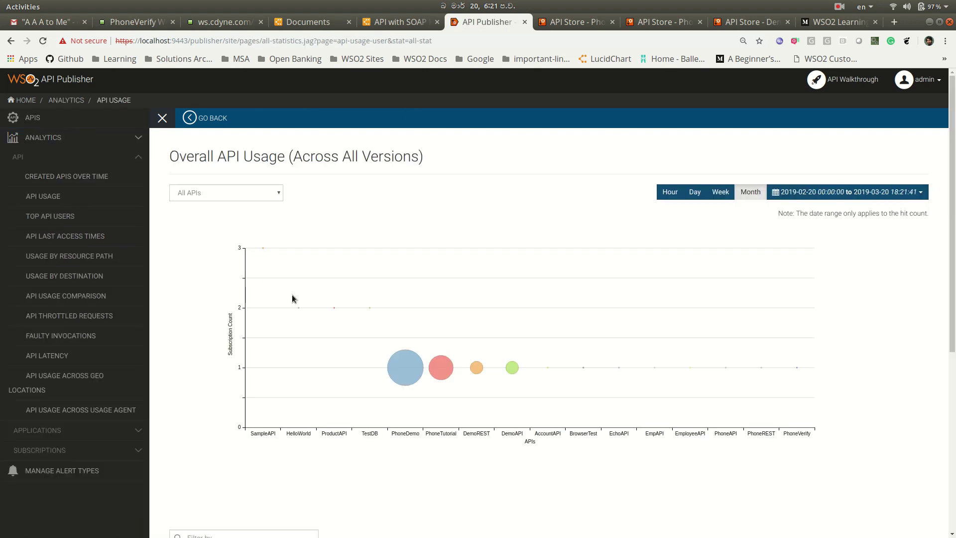
click(407, 371)
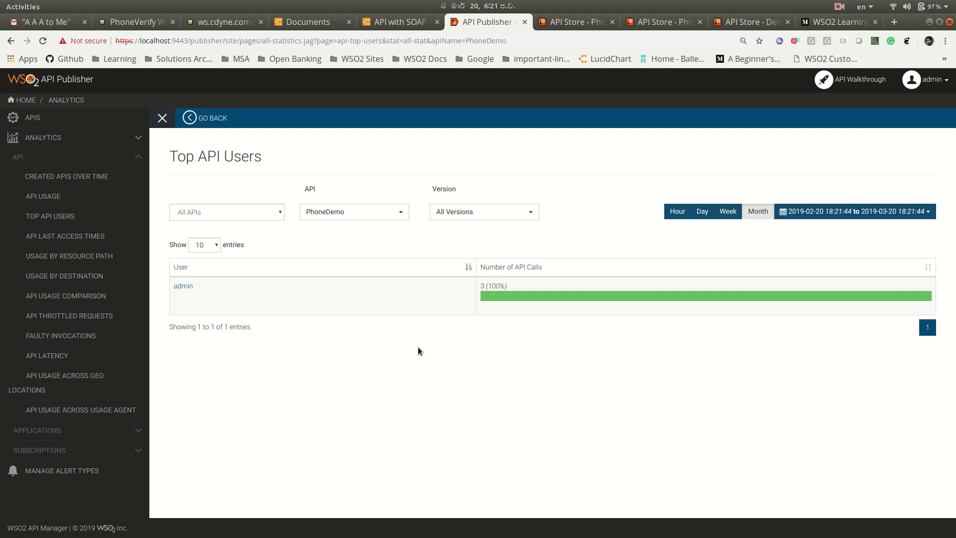
click(563, 22)
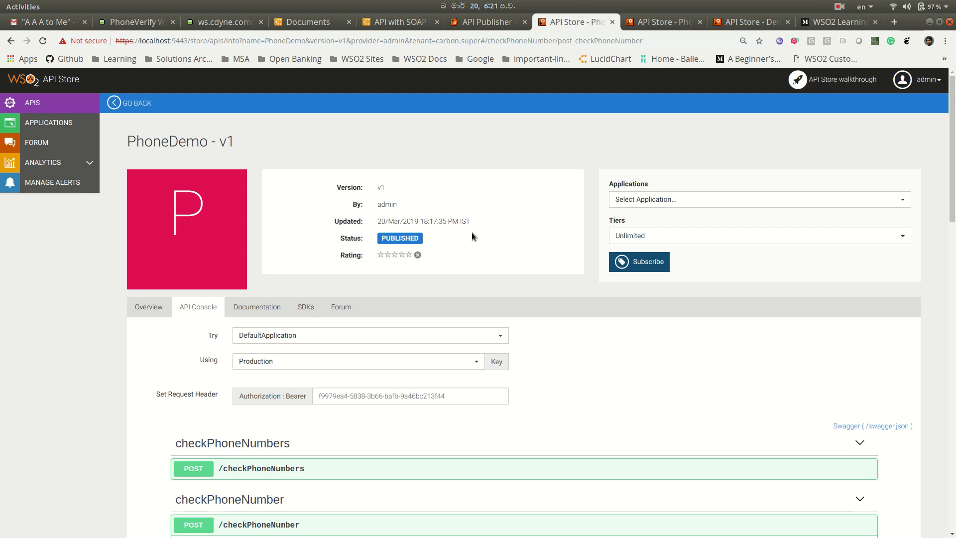
click(839, 7)
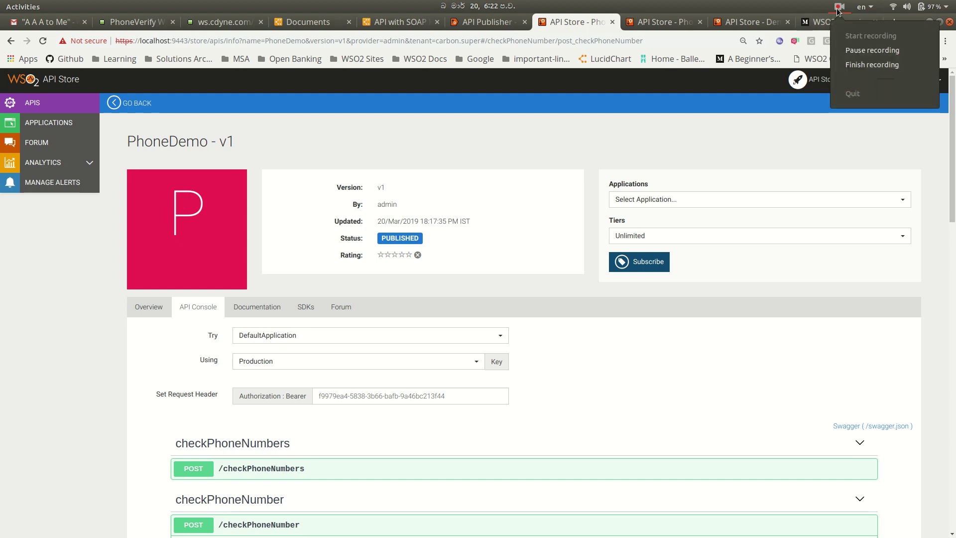